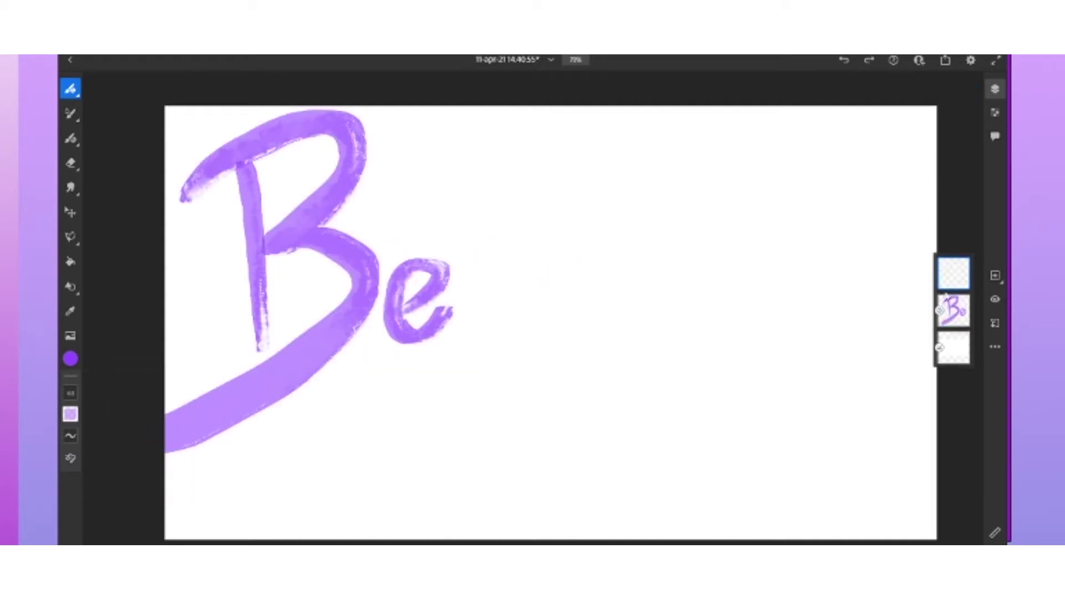
Paint a purple R and a dotted i beside 'Be'.
drag(519, 162, 503, 290)
drag(482, 162, 530, 125)
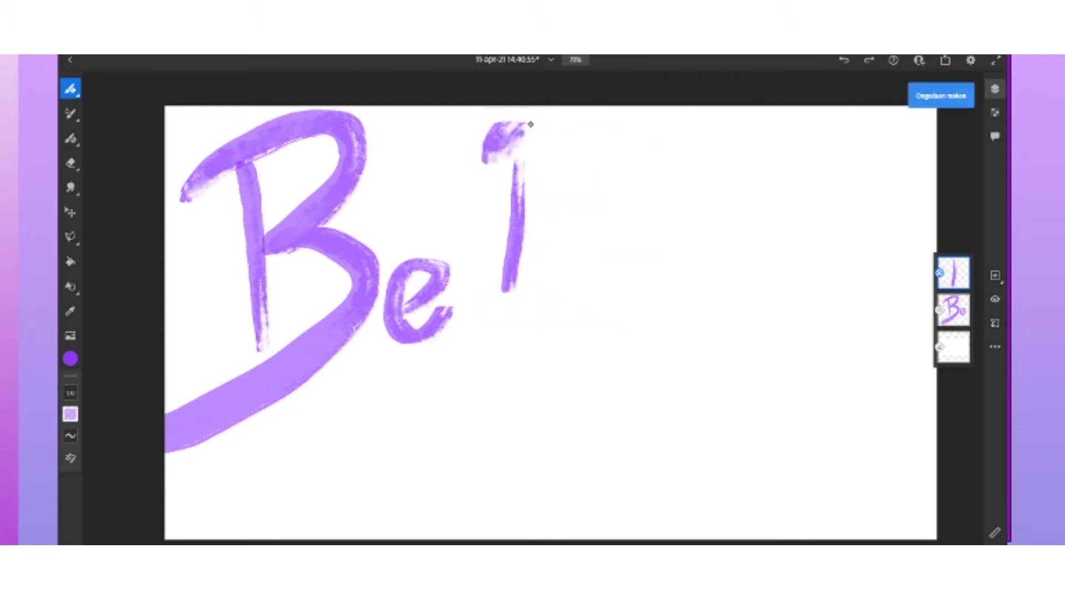
drag(478, 158, 657, 265)
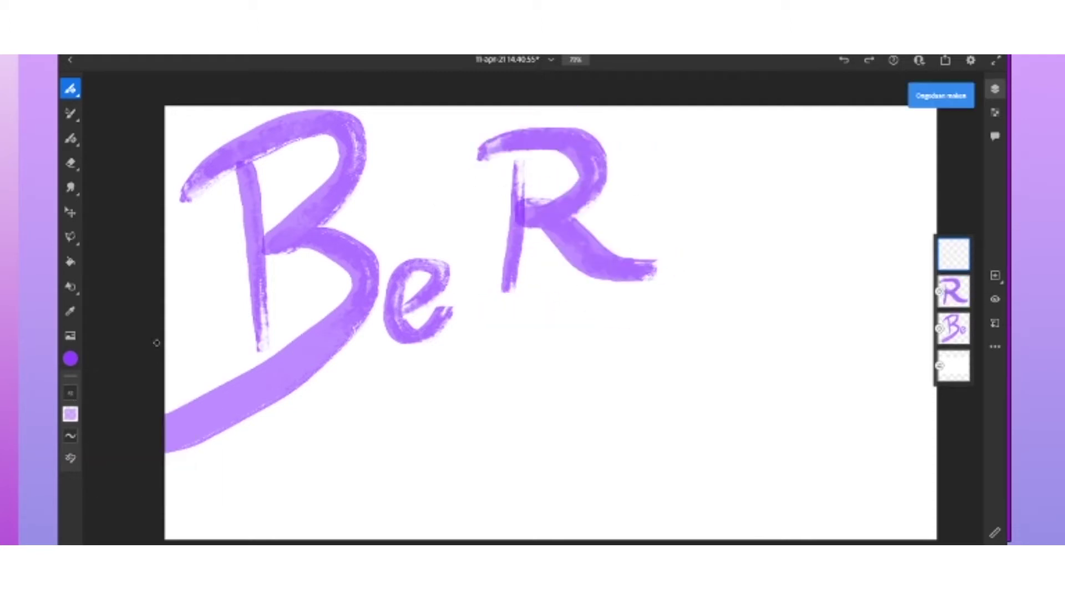
drag(652, 223, 674, 310)
scroll(667, 275, up, 3)
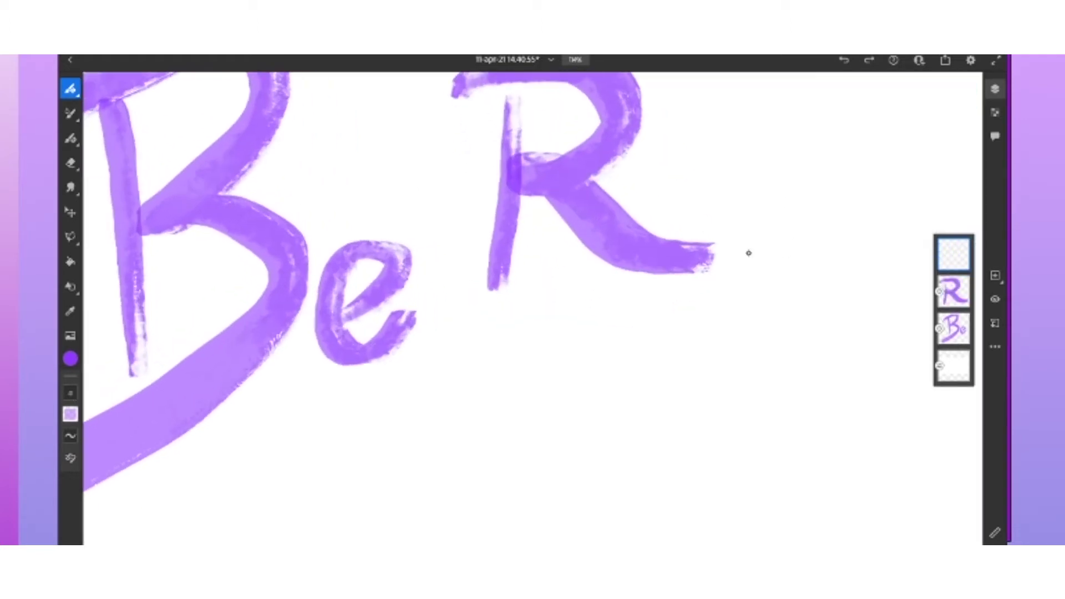
drag(732, 185, 733, 271)
click(731, 175)
Paint the g, h and t to finish 'Right', redoing misdrawn strokes.
mouse_move(736, 200)
mouse_down()
mouse_move(734, 275)
mouse_move(665, 339)
mouse_up()
scroll(737, 233, down, 3)
key(ctrl+z)
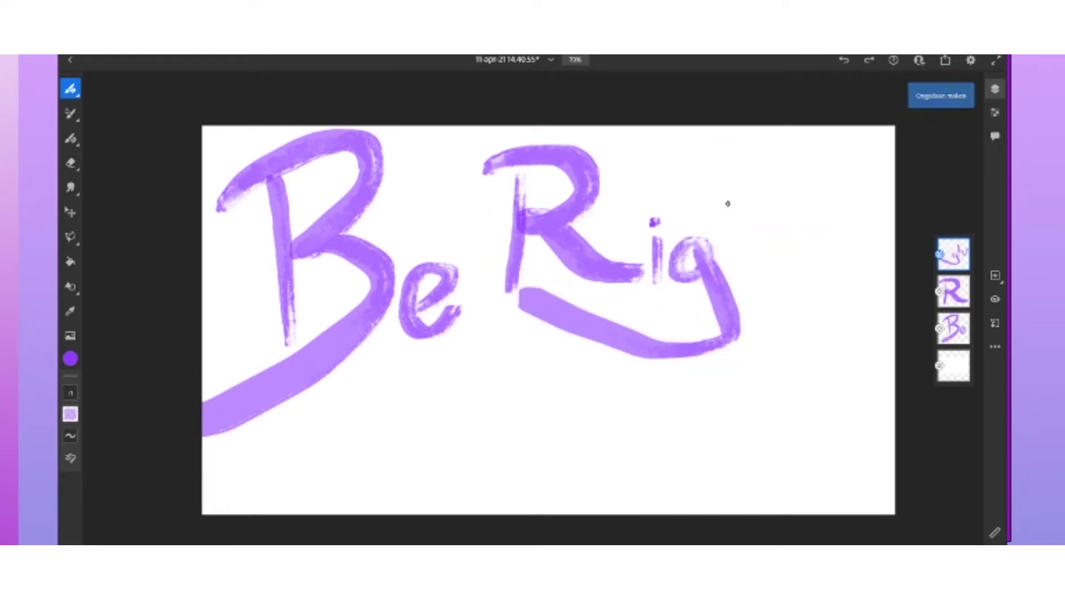
drag(723, 153, 765, 269)
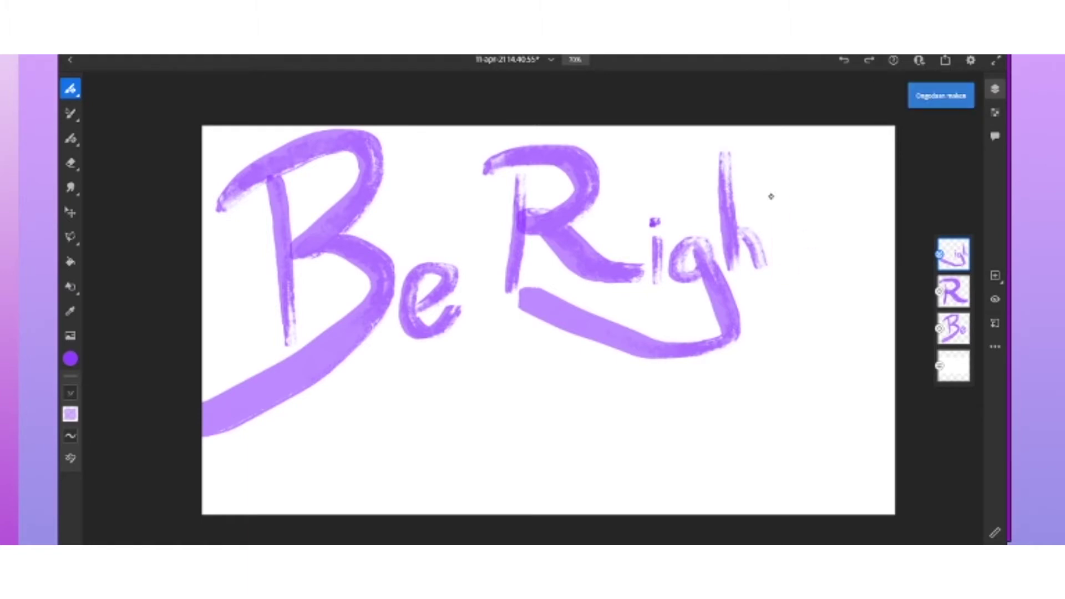
mouse_move(715, 162)
mouse_down()
mouse_move(753, 268)
mouse_move(777, 265)
mouse_up()
key(ctrl+z)
drag(785, 185, 783, 211)
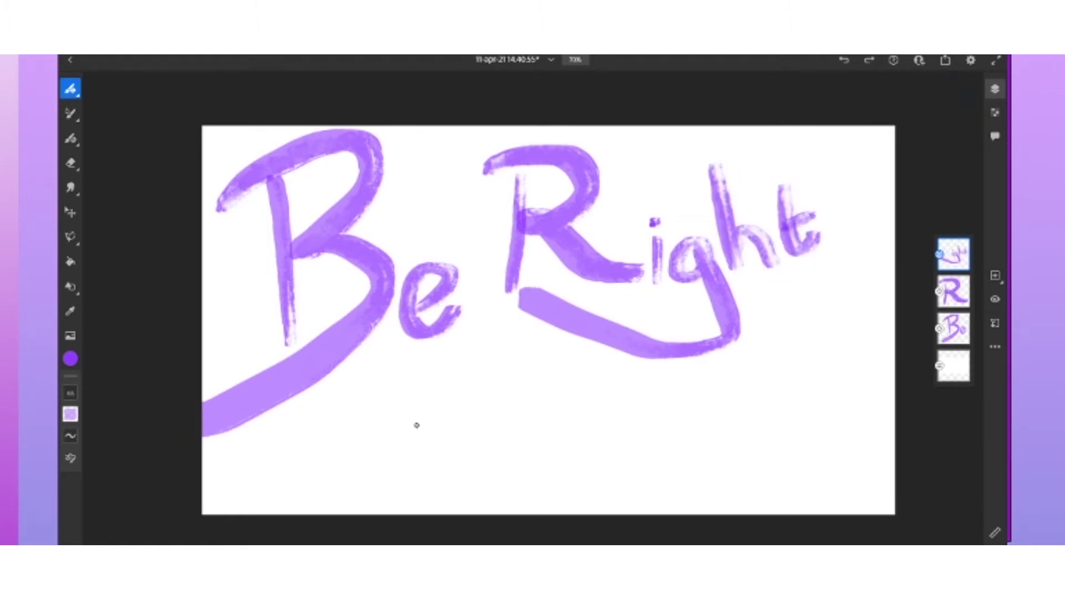
key(ctrl+z)
key(ctrl+z)
drag(722, 159, 737, 251)
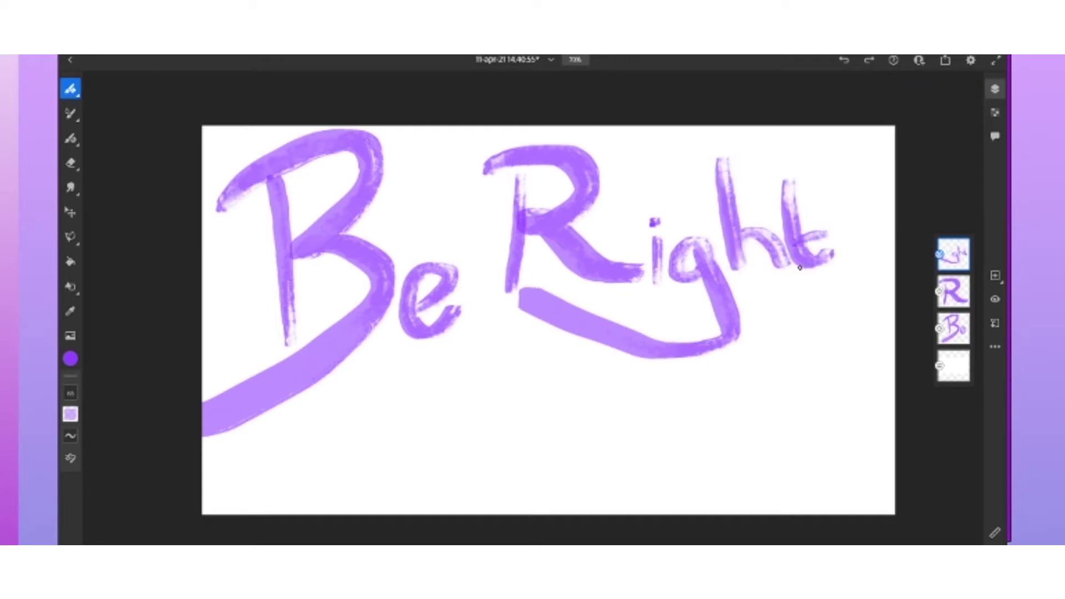
Redraw the lower B's vertical stem as a longer stroke.
key(ctrl+z)
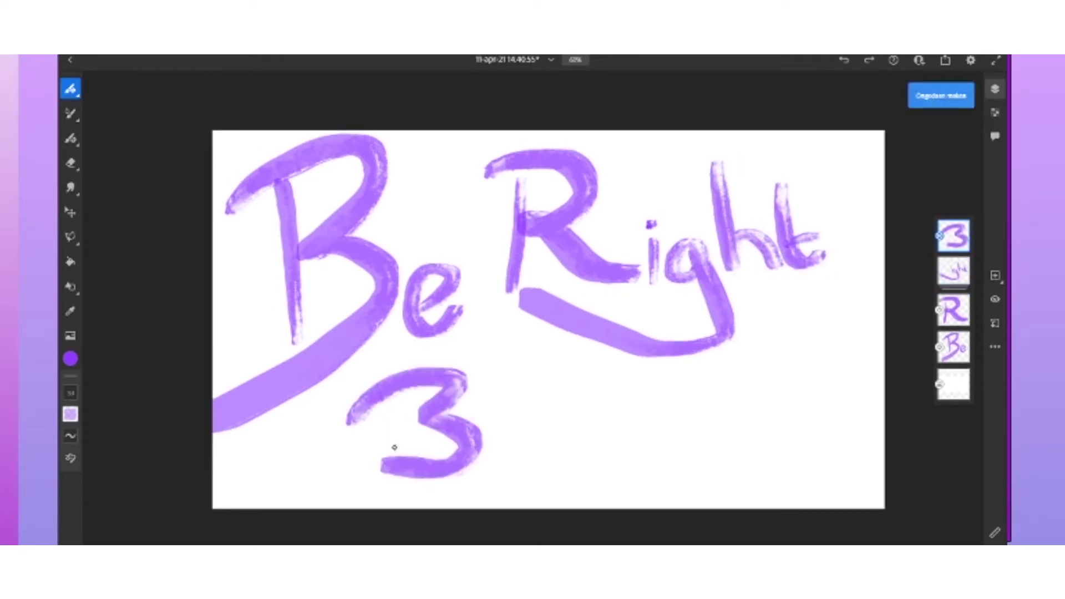
key(ctrl+z)
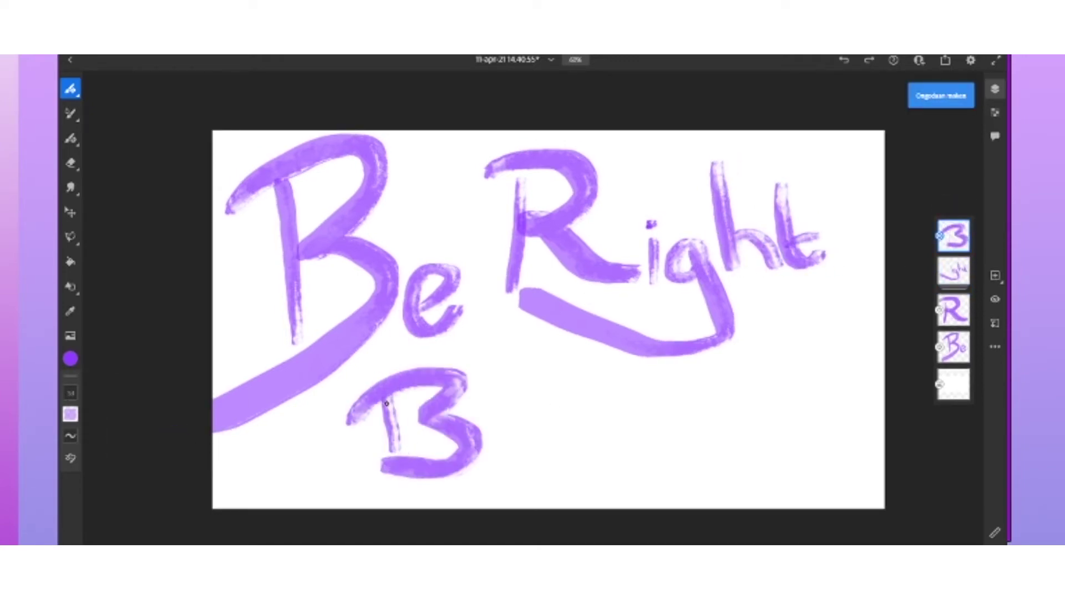
key(ctrl+z)
drag(371, 361, 396, 502)
key(ctrl+z)
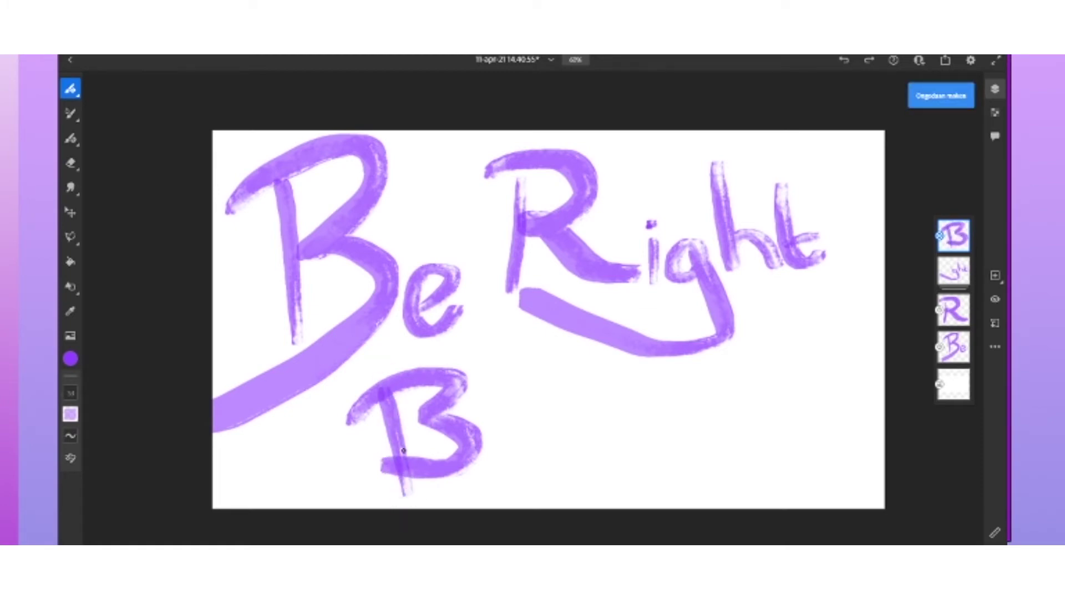
drag(399, 363, 419, 488)
key(ctrl+z)
drag(401, 362, 421, 485)
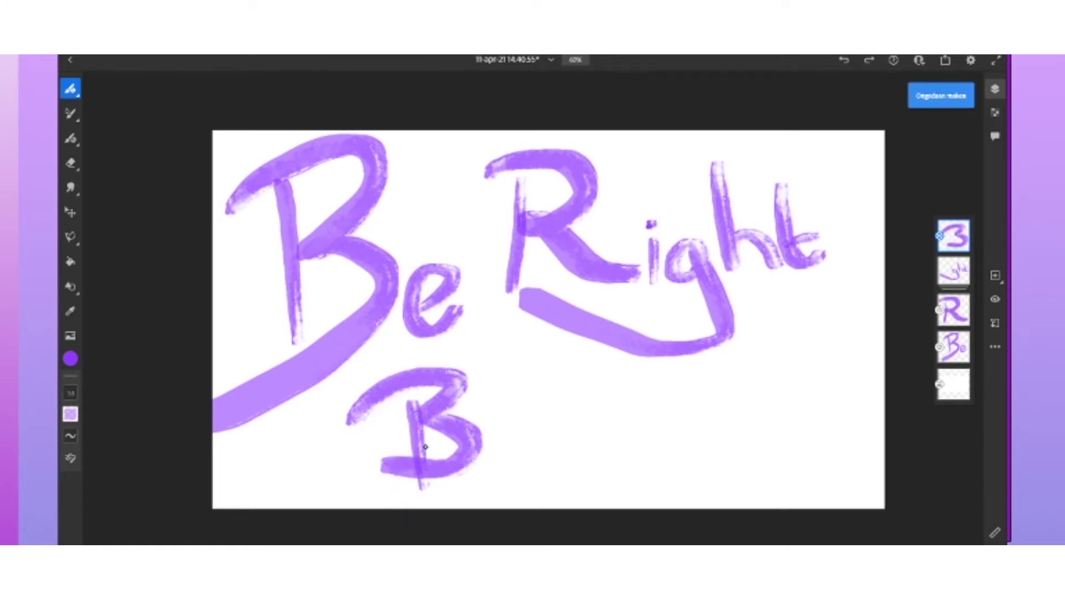
key(ctrl+z)
drag(399, 376, 426, 506)
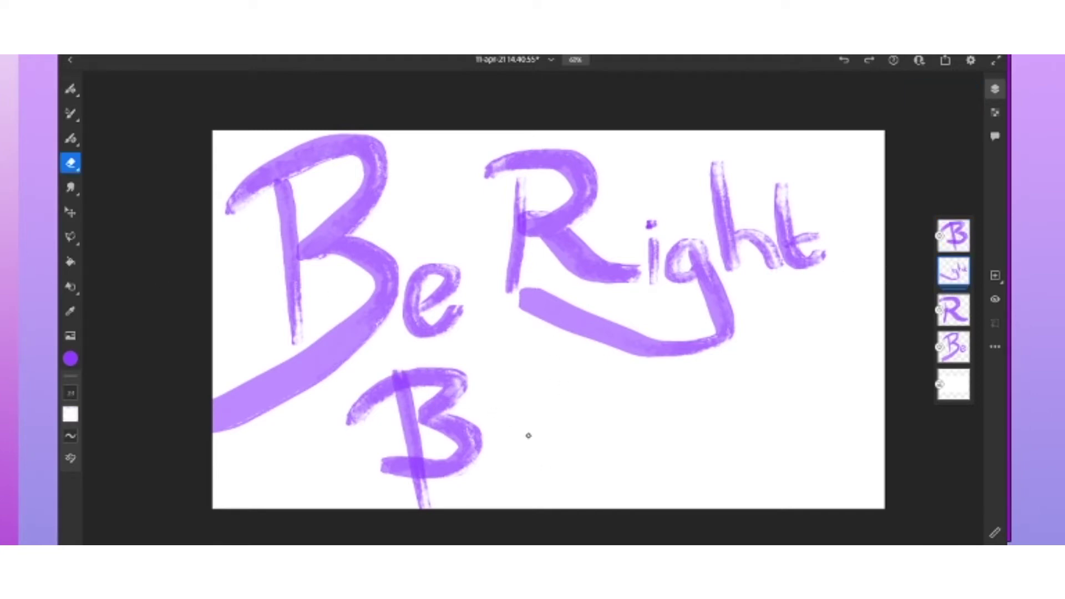
Add a blank layer and paint the a and c after the B.
key(ctrl+shift+n)
key(b)
drag(488, 438, 632, 432)
key(ctrl+z)
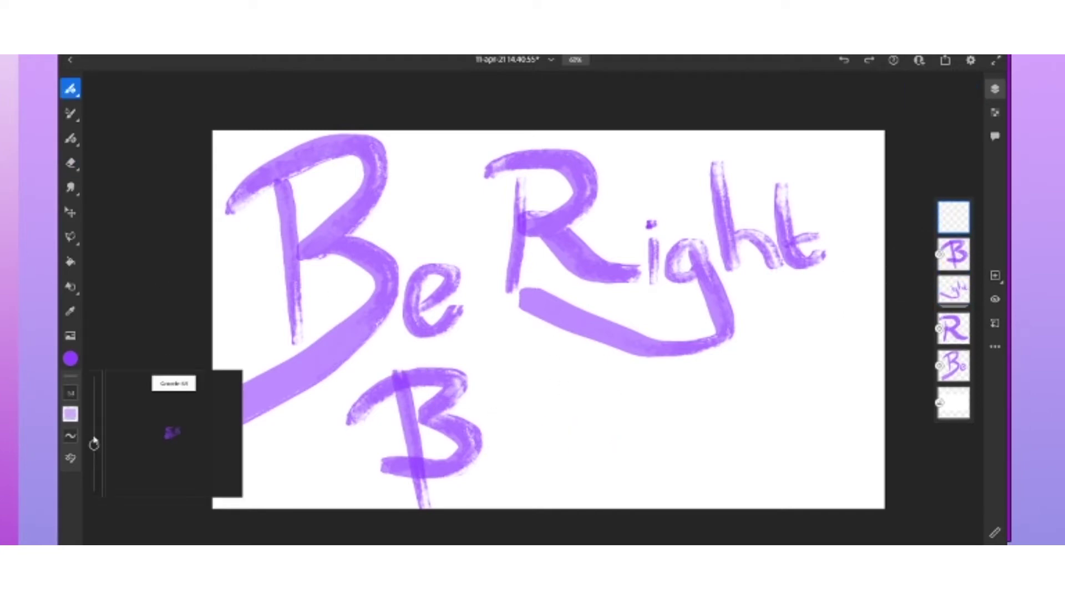
mouse_move(490, 444)
mouse_down()
mouse_move(610, 438)
mouse_move(705, 382)
mouse_move(642, 454)
mouse_up()
key(ctrl+z)
Paint the k's stem and arm to complete 'Back', then shrink the brush.
drag(672, 381, 690, 452)
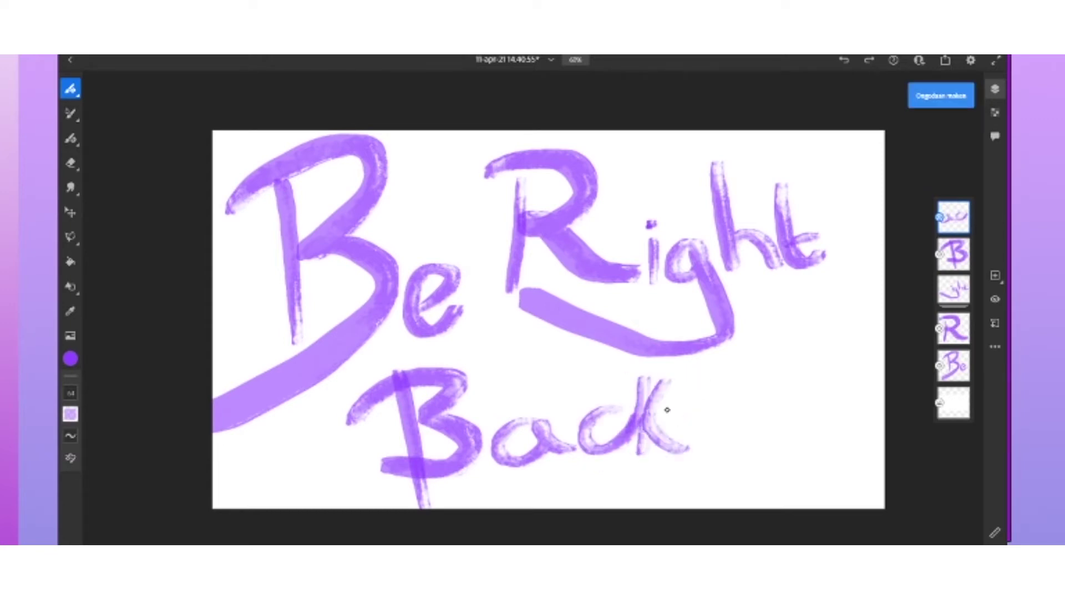
drag(652, 377, 646, 455)
drag(674, 372, 748, 413)
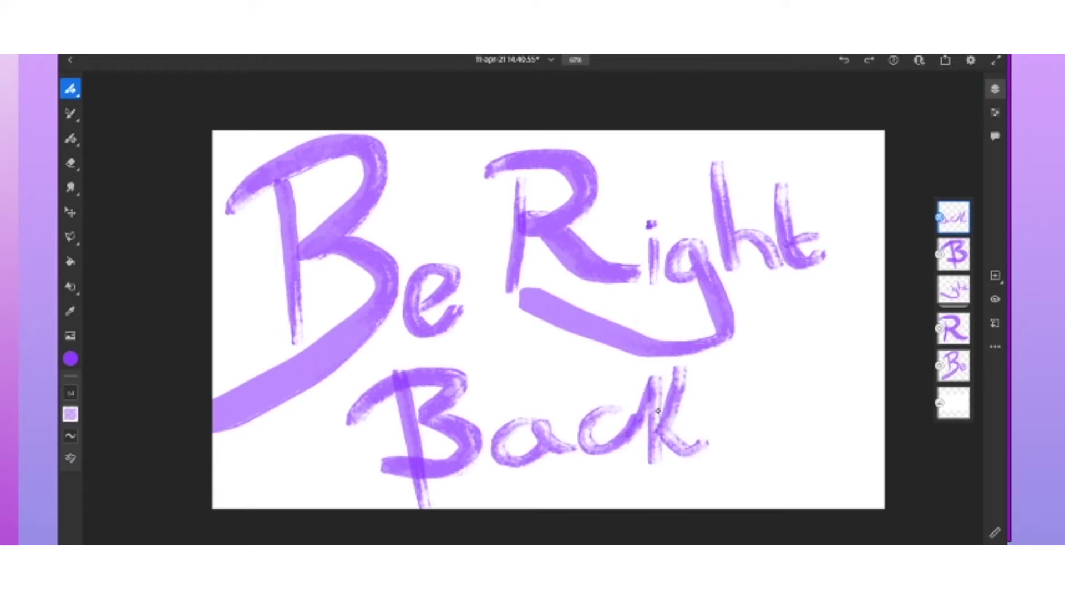
key(ctrl+z)
key(ctrl+z)
drag(646, 369, 643, 454)
drag(674, 370, 749, 412)
key(ctrl+z)
click(70, 358)
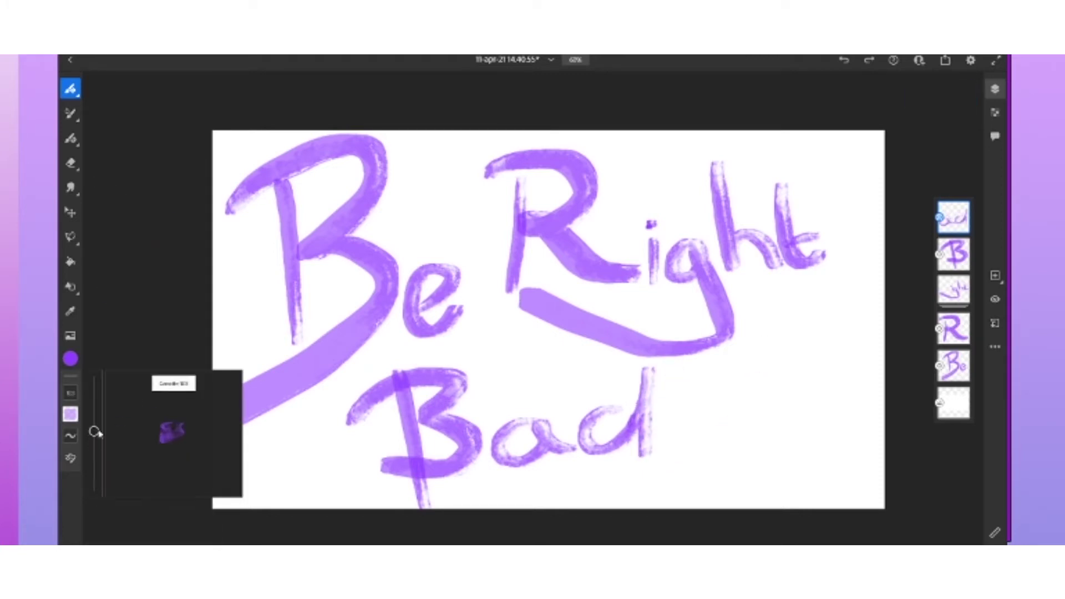
drag(646, 402, 687, 362)
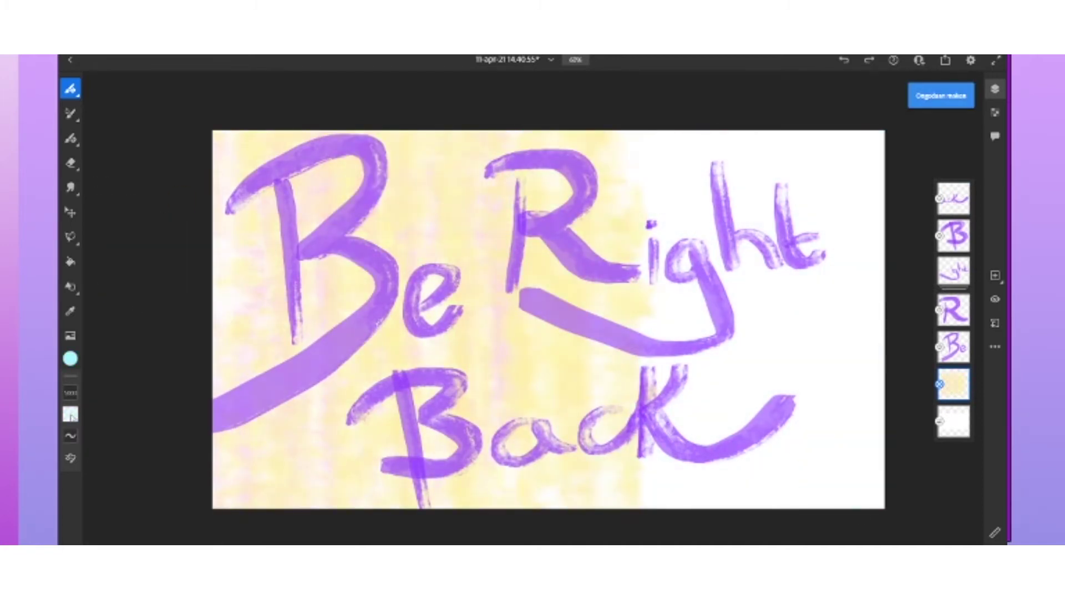
Resize the brush for the background wash and bring up the colour choices.
drag(94, 424, 94, 399)
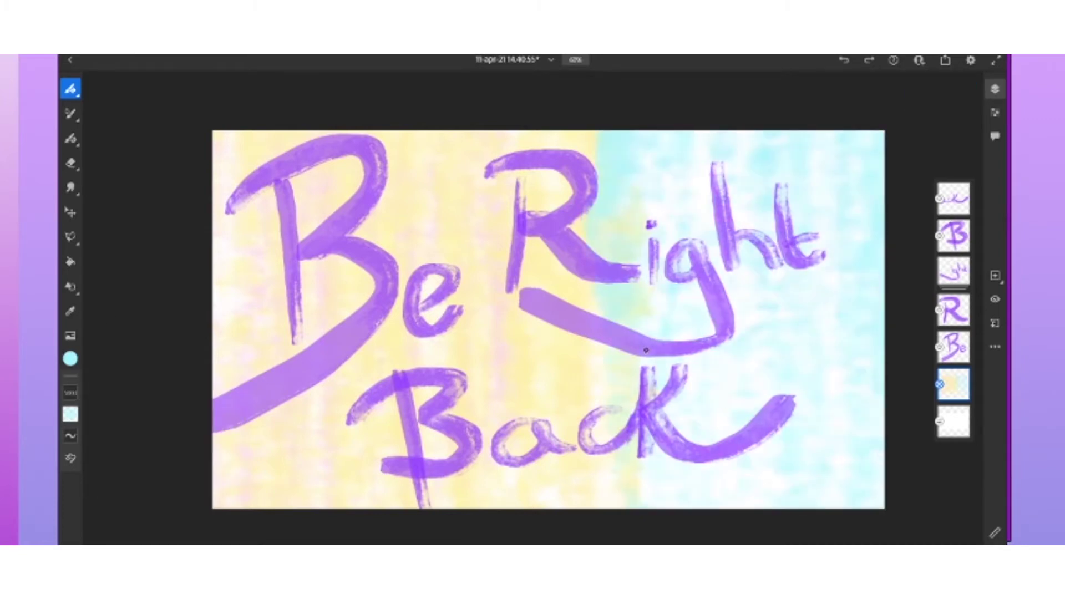
click(70, 359)
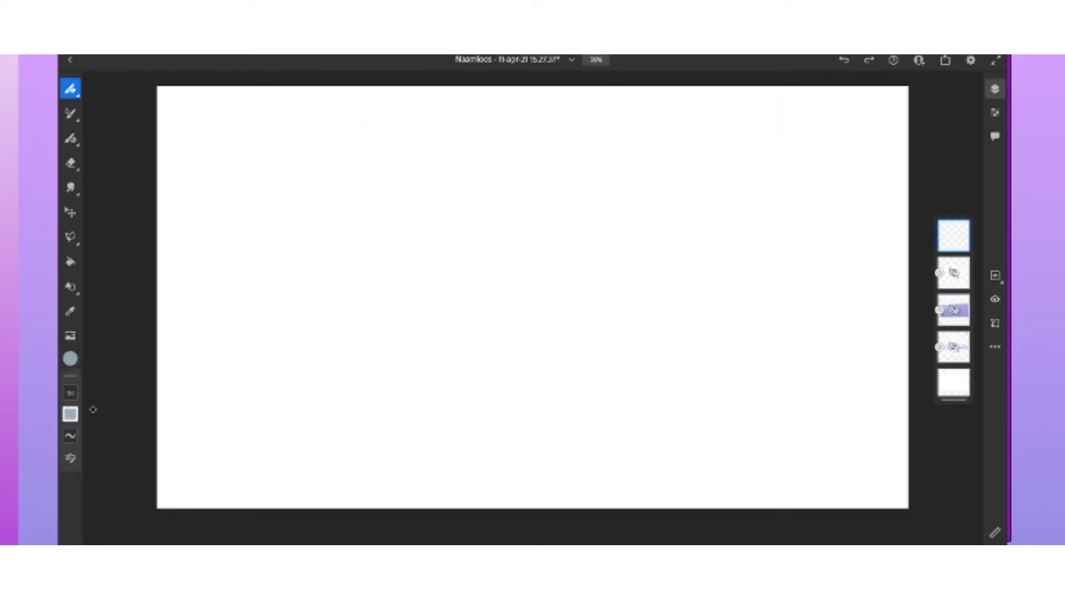
Paint a full-width grey wash across the top and a light-blue band beneath it.
click(70, 393)
drag(155, 120, 907, 114)
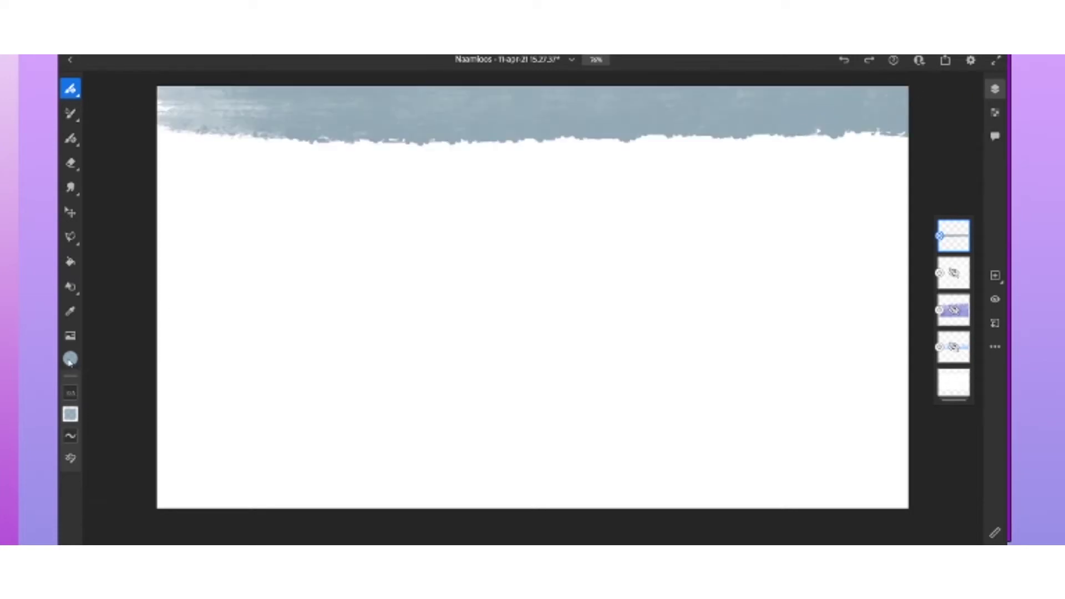
click(70, 359)
drag(159, 166, 907, 166)
key(ctrl+z)
click(177, 161)
drag(176, 161, 908, 167)
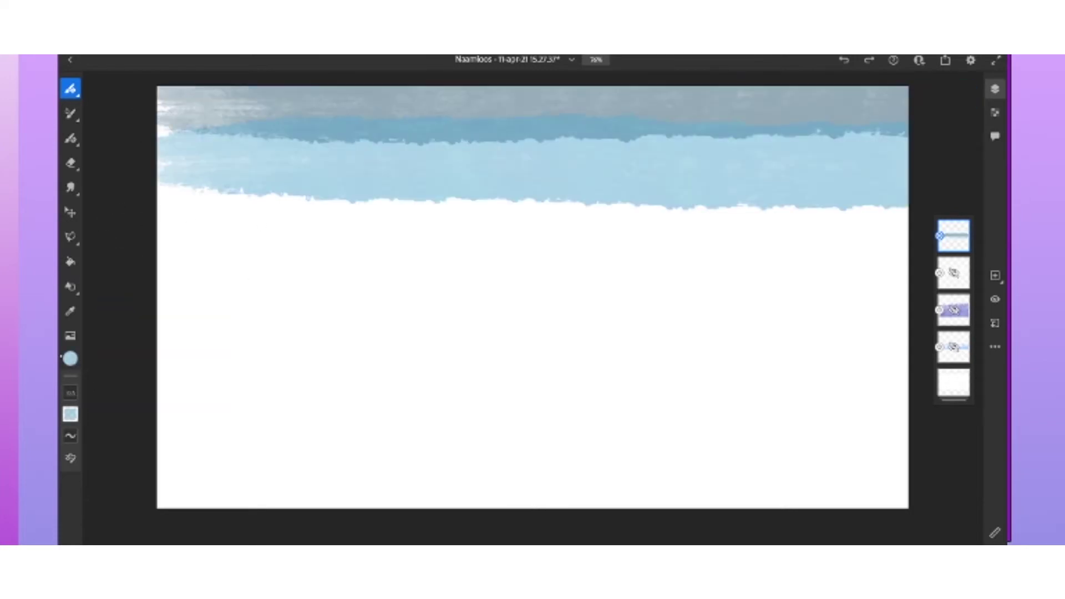
key(ctrl+z)
click(71, 359)
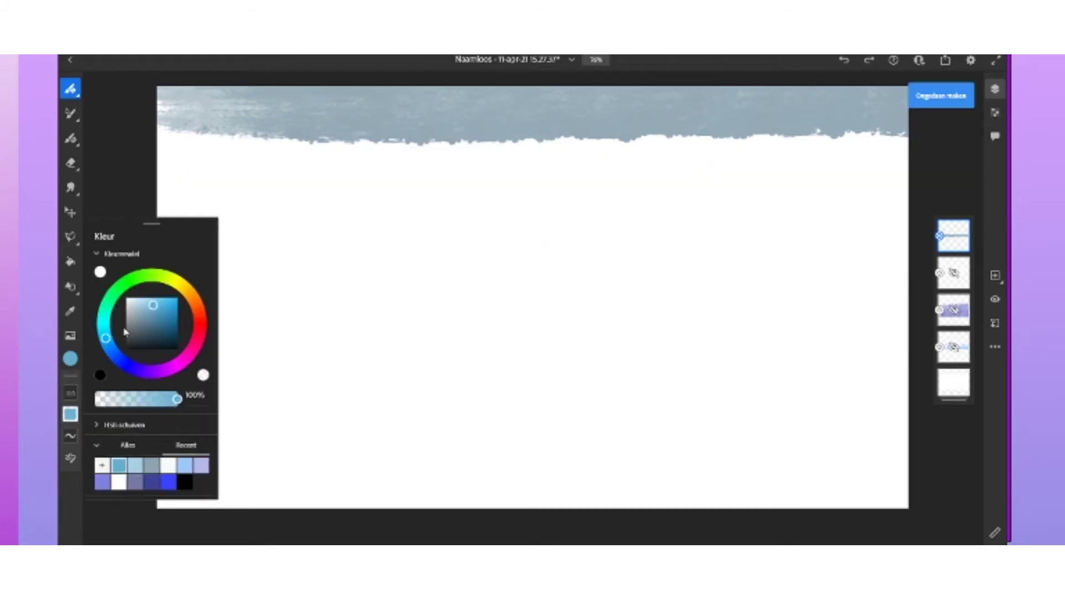
key(ctrl+shift+z)
Try purple and pink bands, then undo them back to light blue.
click(71, 358)
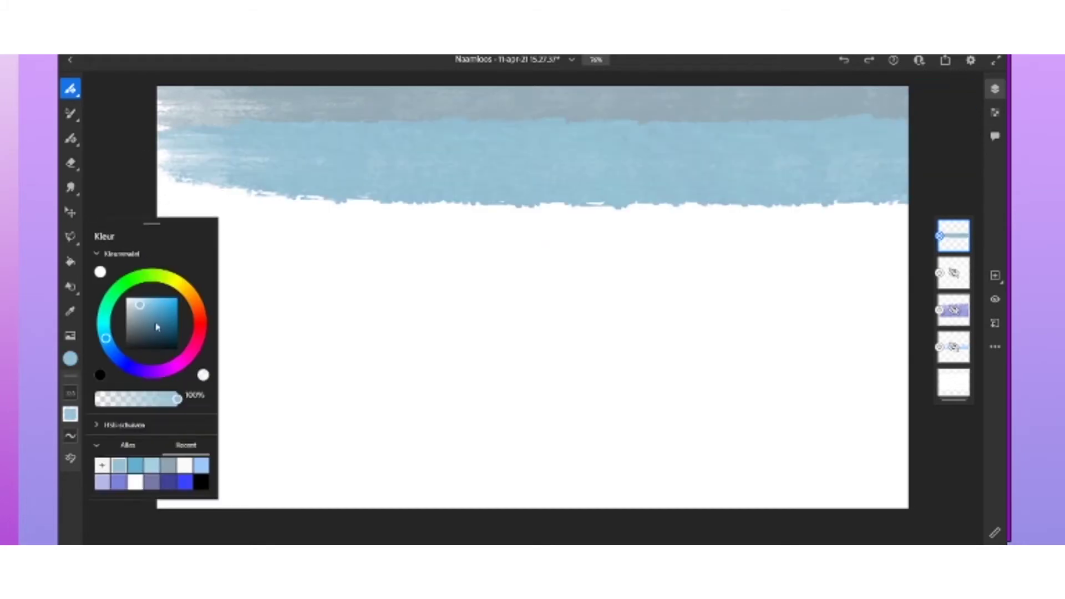
drag(106, 337, 152, 372)
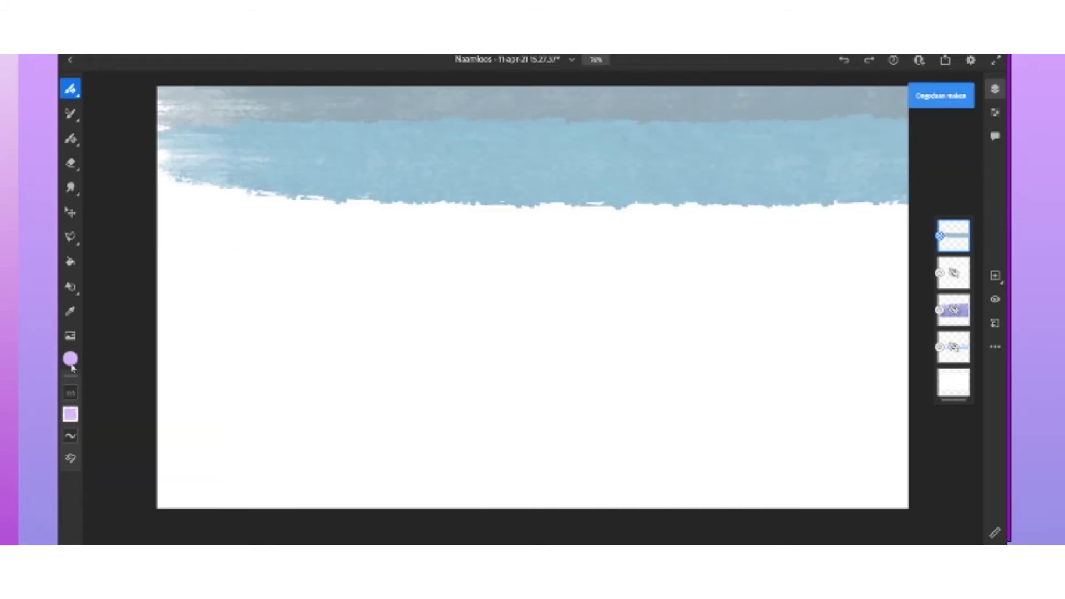
click(136, 460)
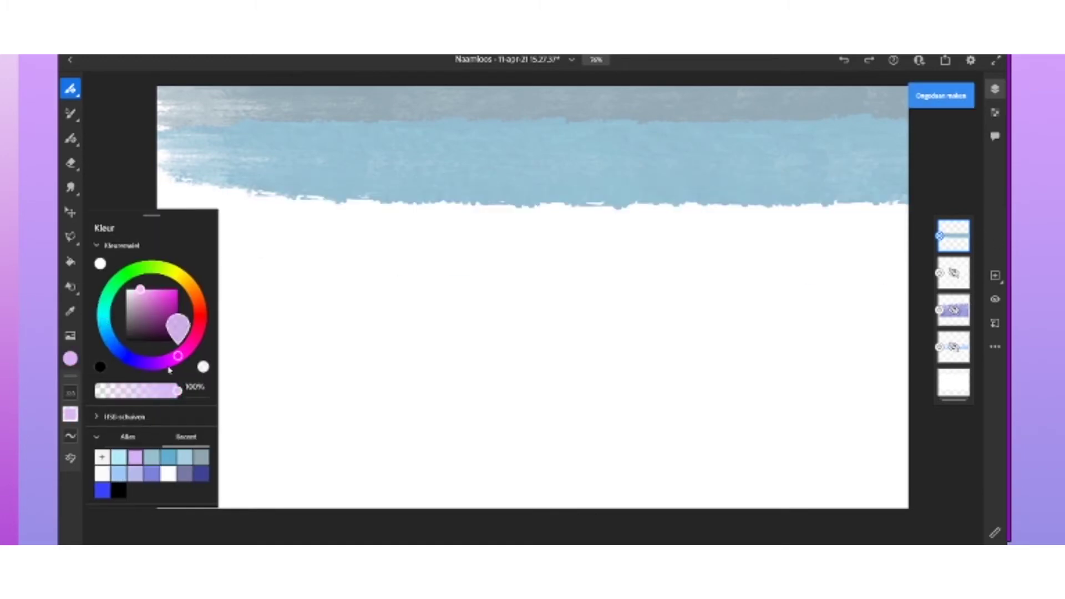
drag(887, 283, 176, 281)
key(ctrl+z)
drag(161, 222, 727, 238)
key(ctrl+z)
key(ctrl+z)
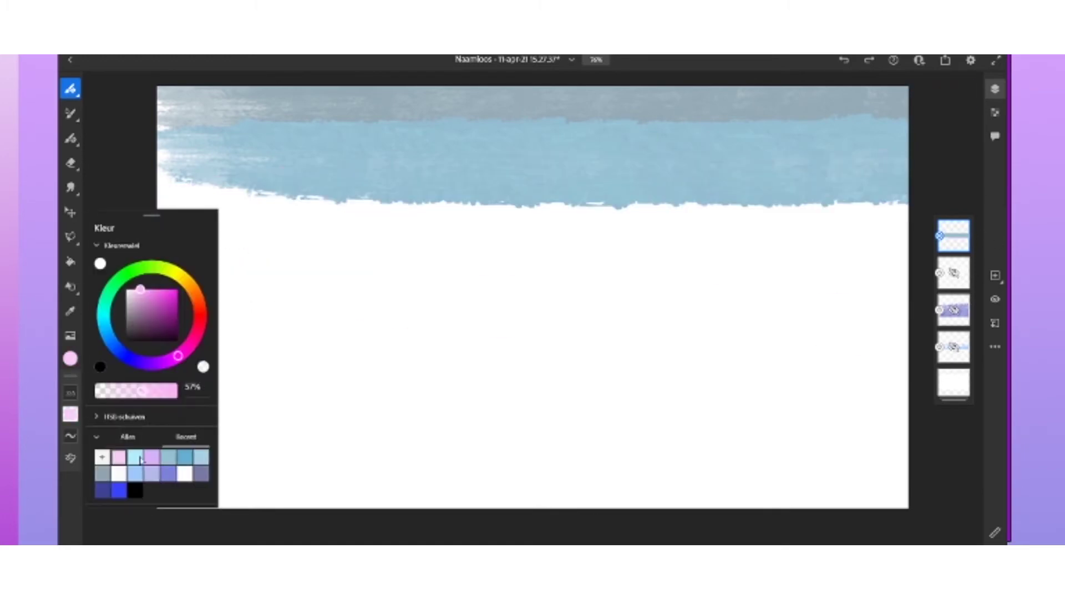
key(ctrl+z)
Paint full-width light-blue bands across the middle and lower canvas.
drag(160, 257, 904, 278)
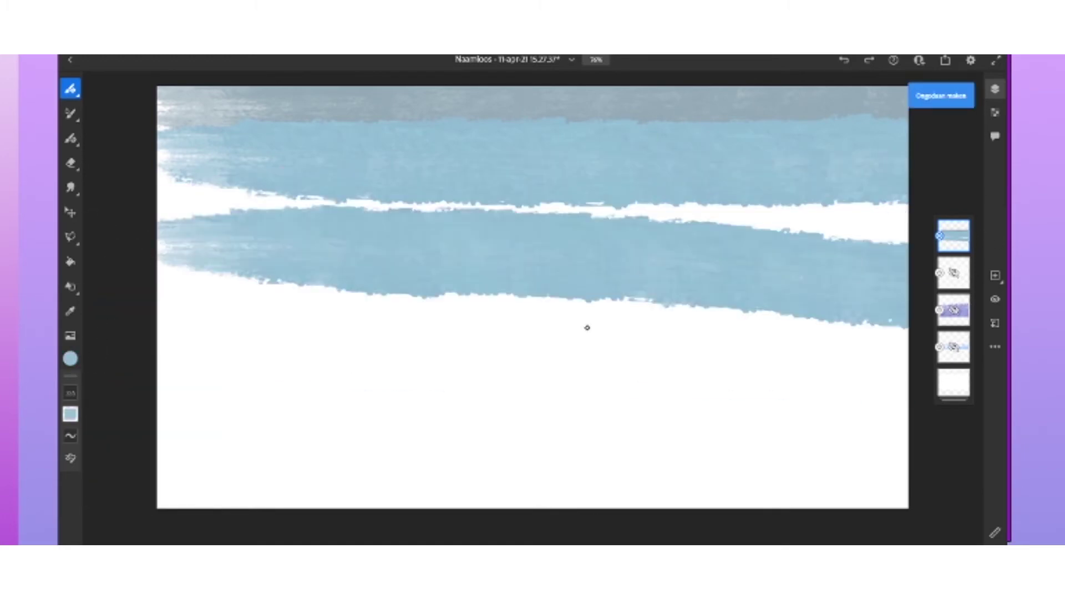
drag(161, 341, 904, 344)
drag(161, 435, 904, 438)
key(ctrl+z)
key(ctrl+z)
drag(161, 335, 391, 335)
key(ctrl+z)
drag(904, 421, 161, 422)
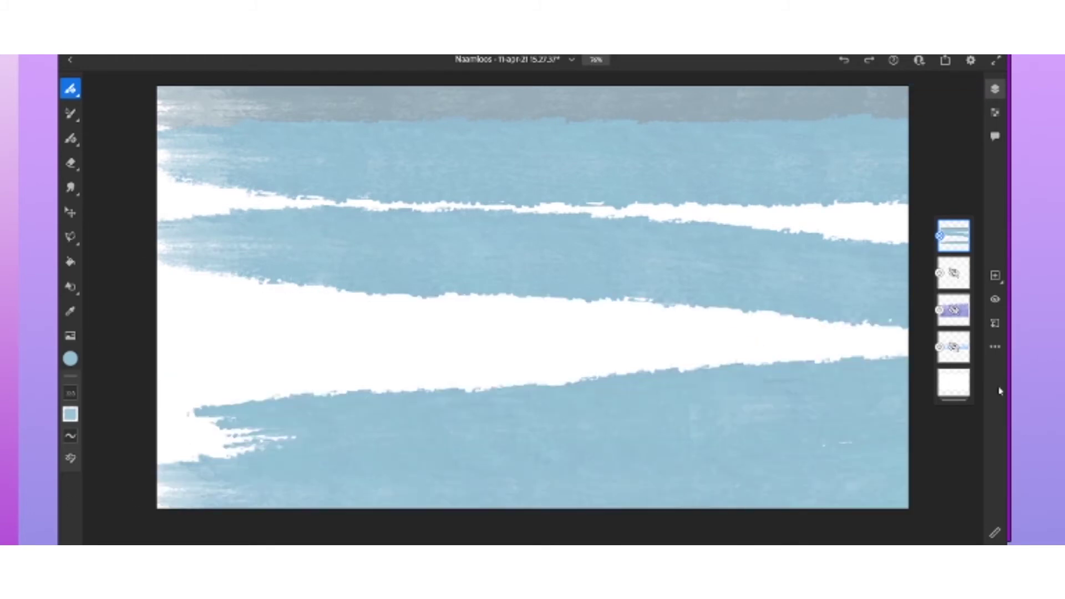
key(ctrl+z)
key(ctrl+minus)
Paint blue over the remaining white gaps and the top grey strip.
drag(528, 450, 861, 267)
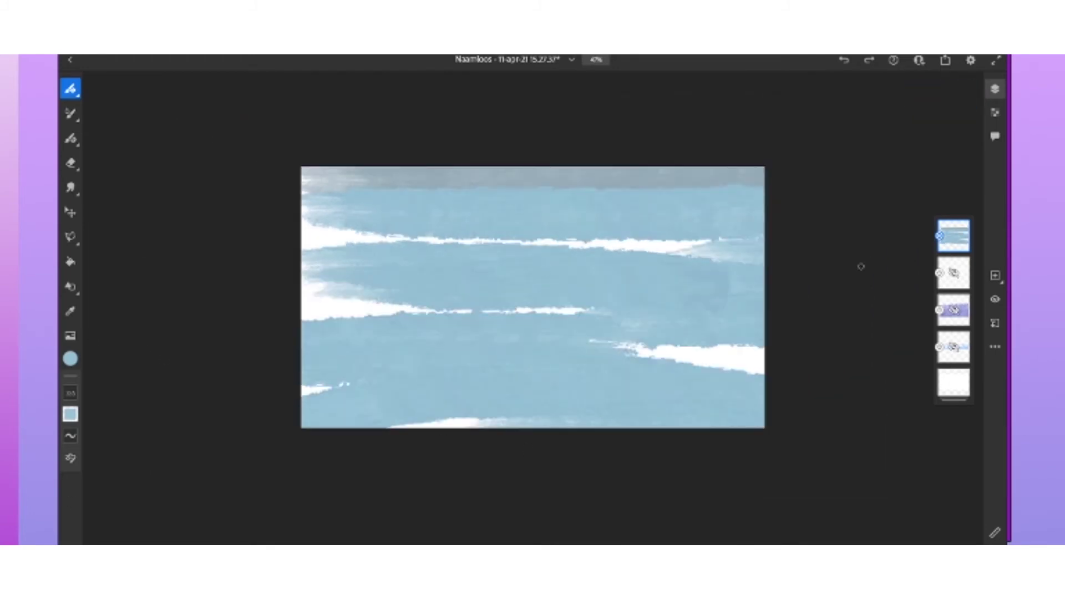
mouse_move(766, 249)
mouse_down()
mouse_move(333, 231)
mouse_move(438, 255)
mouse_up()
drag(302, 300, 610, 311)
key(ctrl+z)
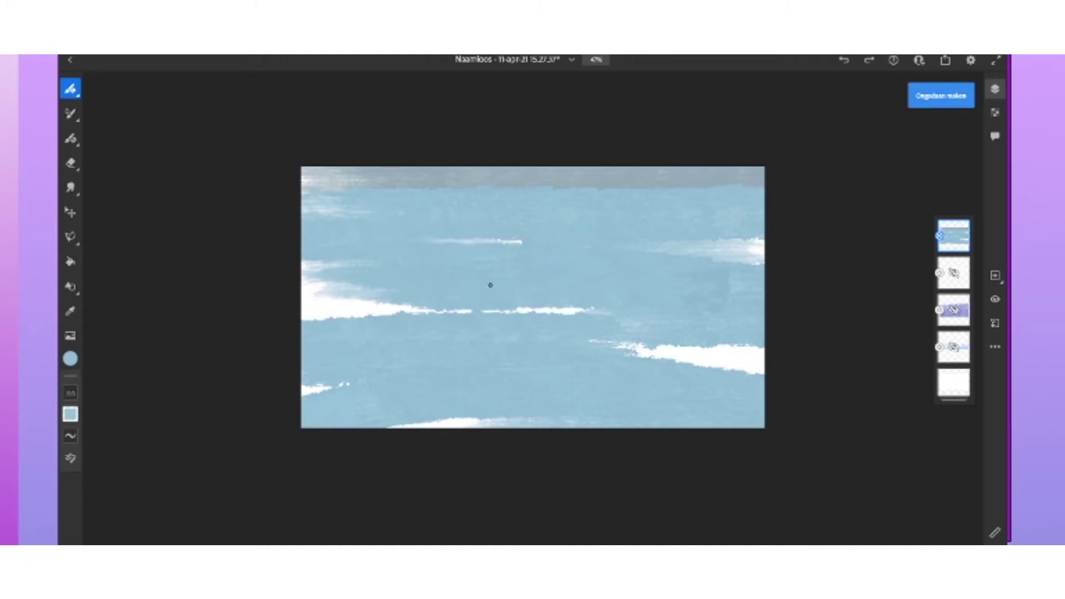
drag(685, 349, 759, 377)
key(ctrl+z)
drag(487, 186, 763, 176)
On a new layer, brush pale pink and lavender bands across the middle and lower sky.
click(70, 358)
click(135, 462)
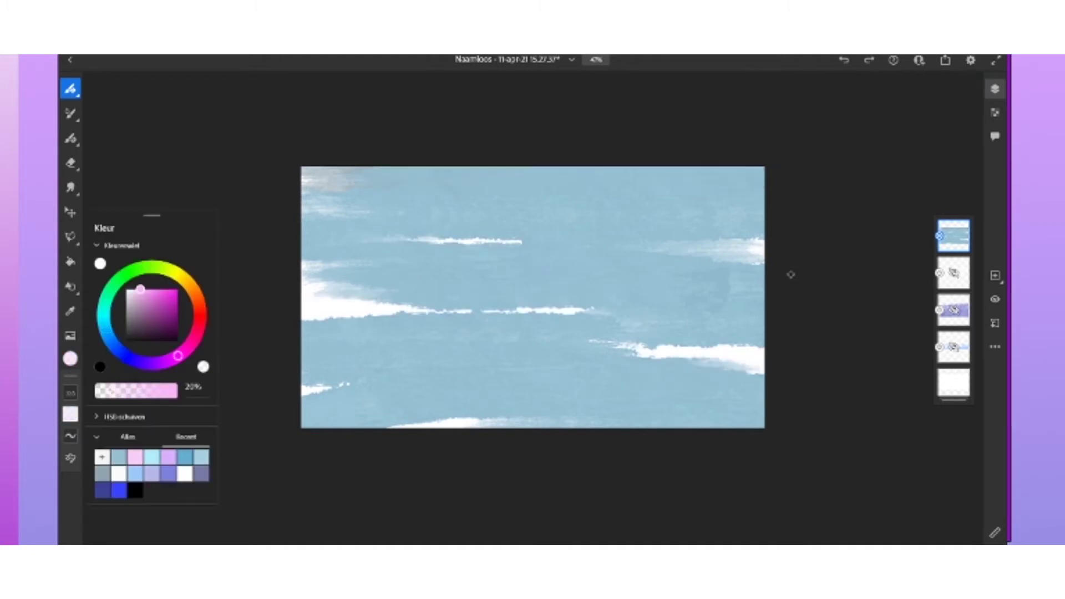
click(995, 275)
drag(762, 269, 305, 272)
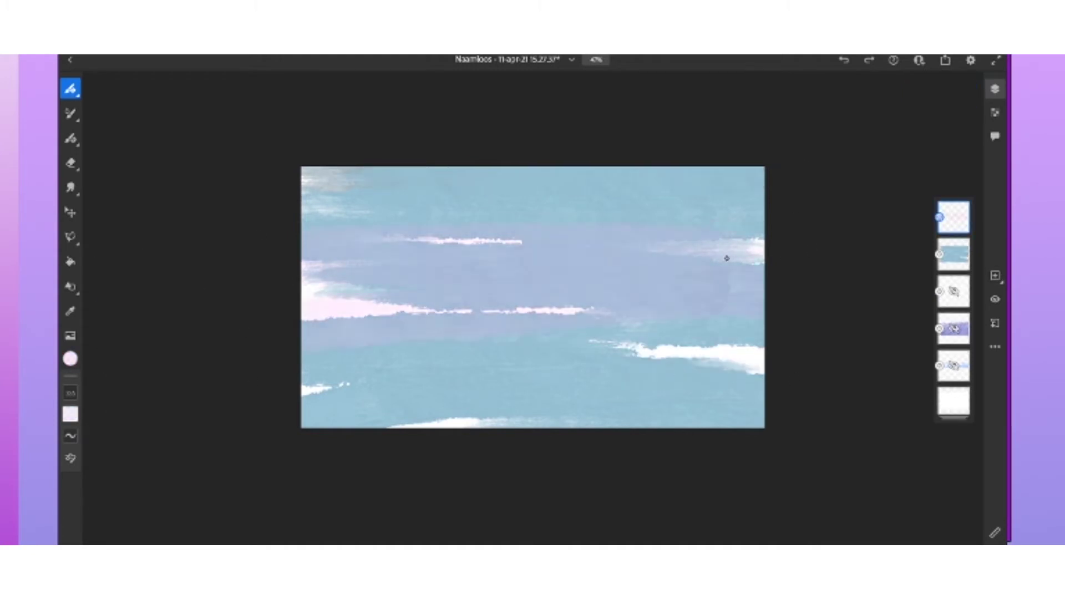
drag(765, 270, 305, 281)
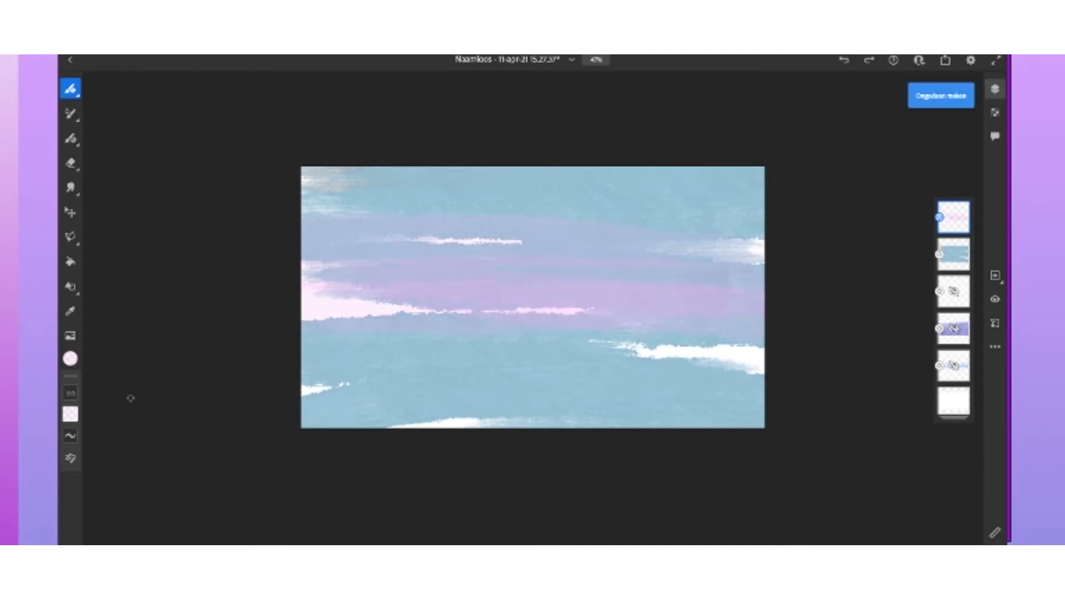
click(70, 359)
mouse_move(337, 324)
mouse_down()
mouse_move(499, 357)
mouse_move(447, 399)
mouse_up()
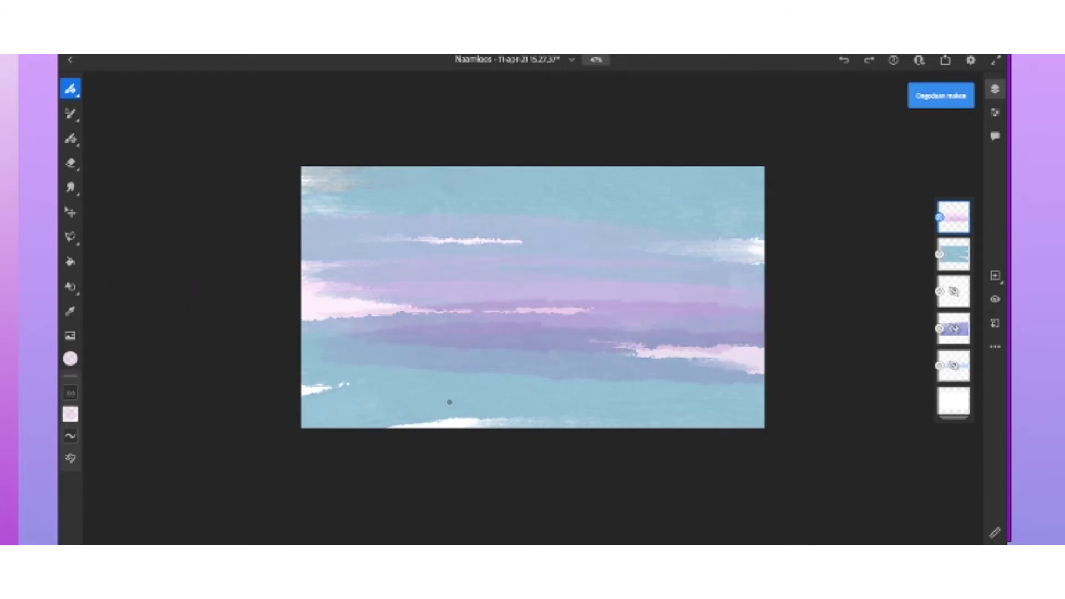
key(ctrl+z)
key(ctrl+z)
mouse_move(748, 411)
mouse_down()
mouse_move(616, 364)
mouse_move(558, 424)
mouse_up()
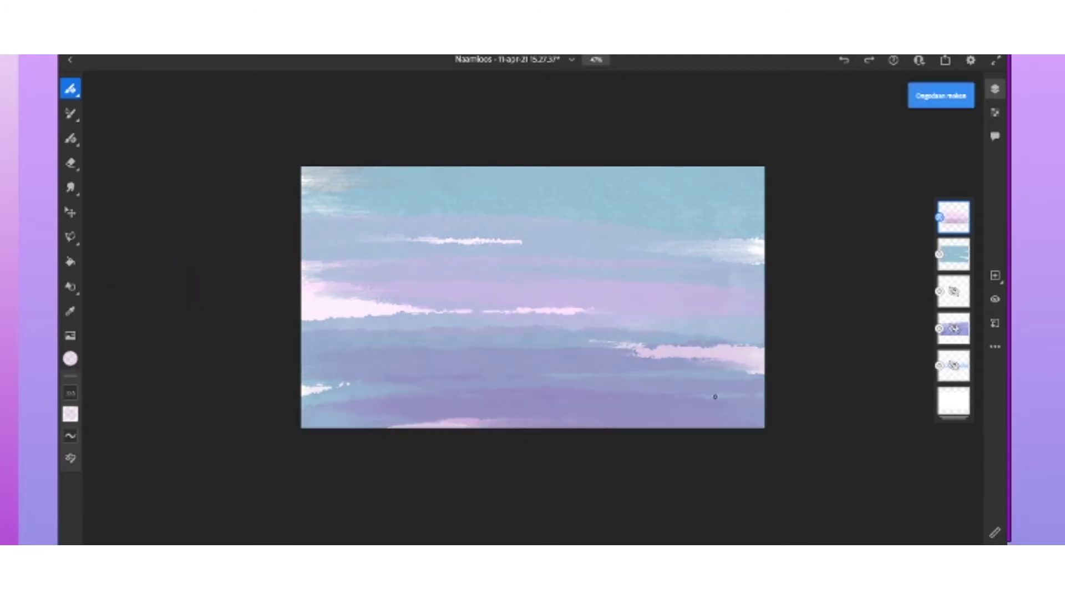
Repaint the top band in blue-grey at a new brush size, then add an empty layer.
drag(588, 377, 311, 410)
key(ctrl+z)
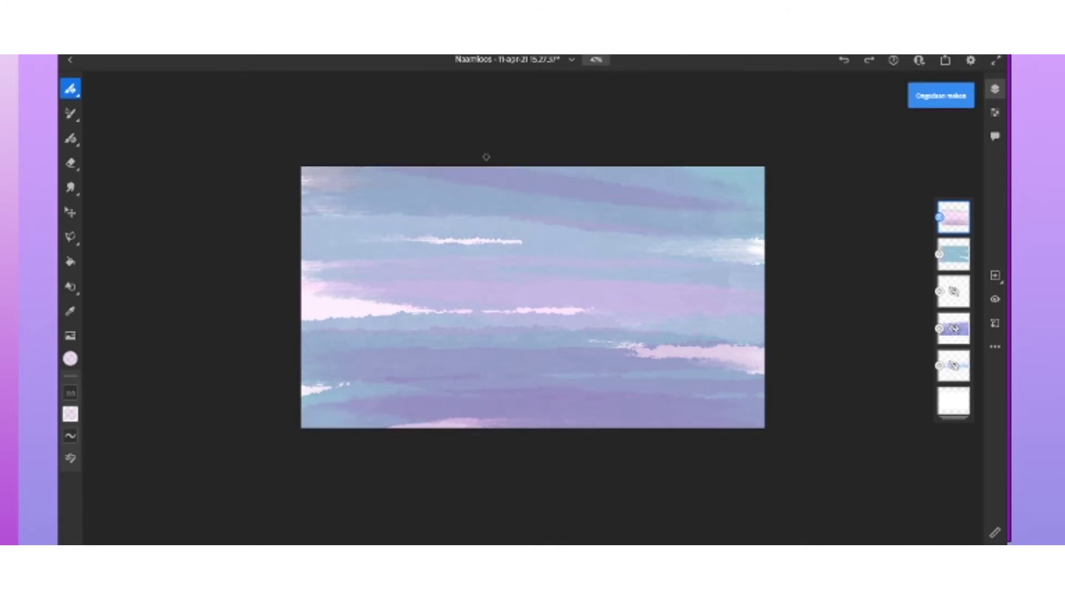
drag(80, 397, 93, 399)
drag(311, 194, 532, 211)
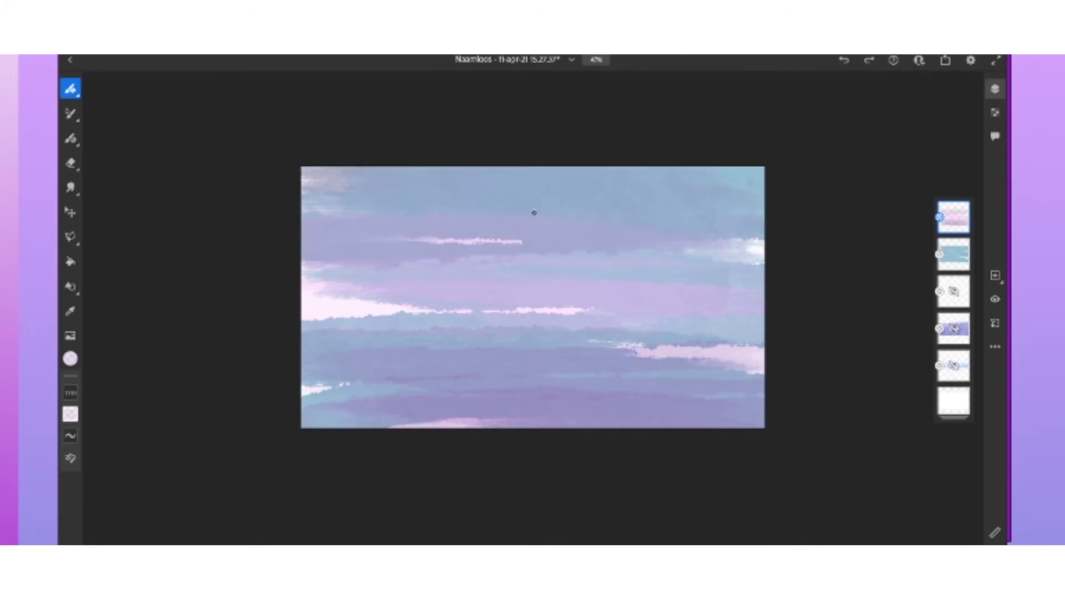
key(ctrl+z)
drag(71, 393, 90, 385)
drag(310, 200, 788, 255)
key(ctrl+z)
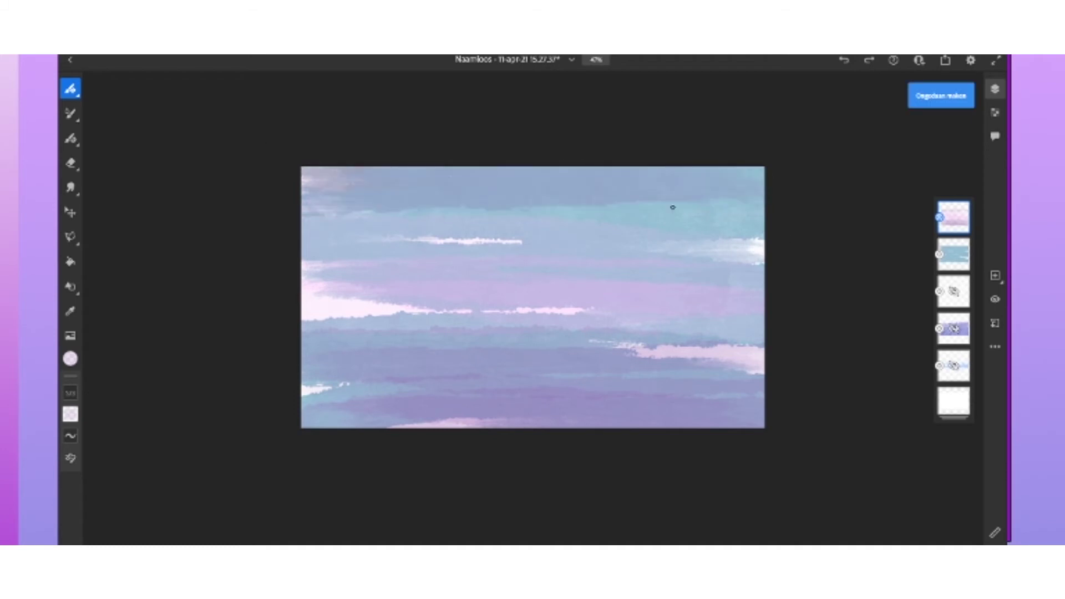
drag(385, 178, 740, 216)
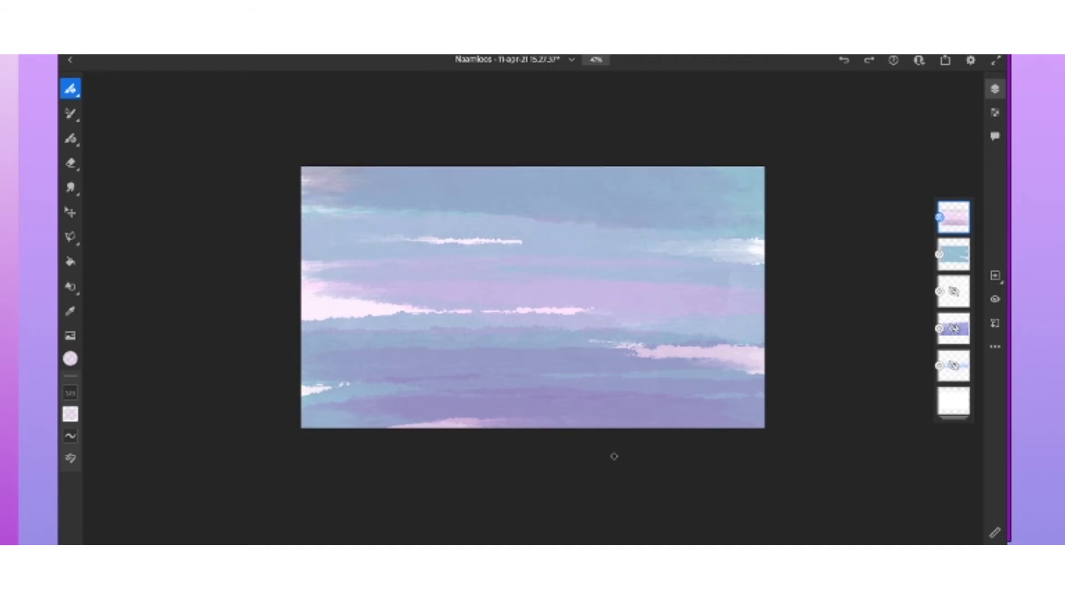
key(ctrl+shift+n)
Pick a pale yellow and larger brush, and dab a round moon in the upper-right sky.
key(ctrl+plus)
click(70, 89)
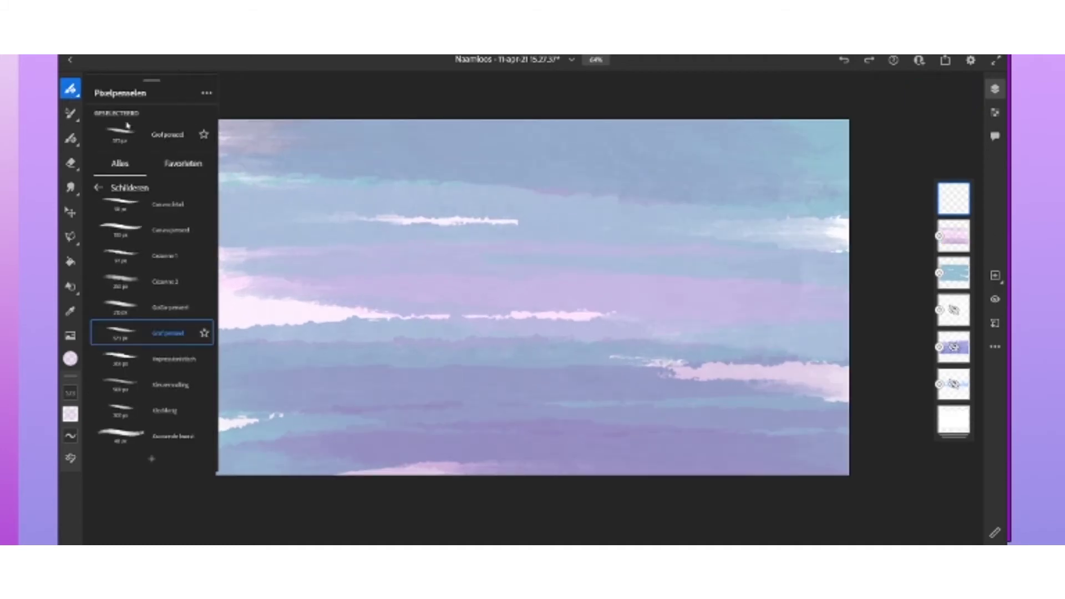
click(70, 89)
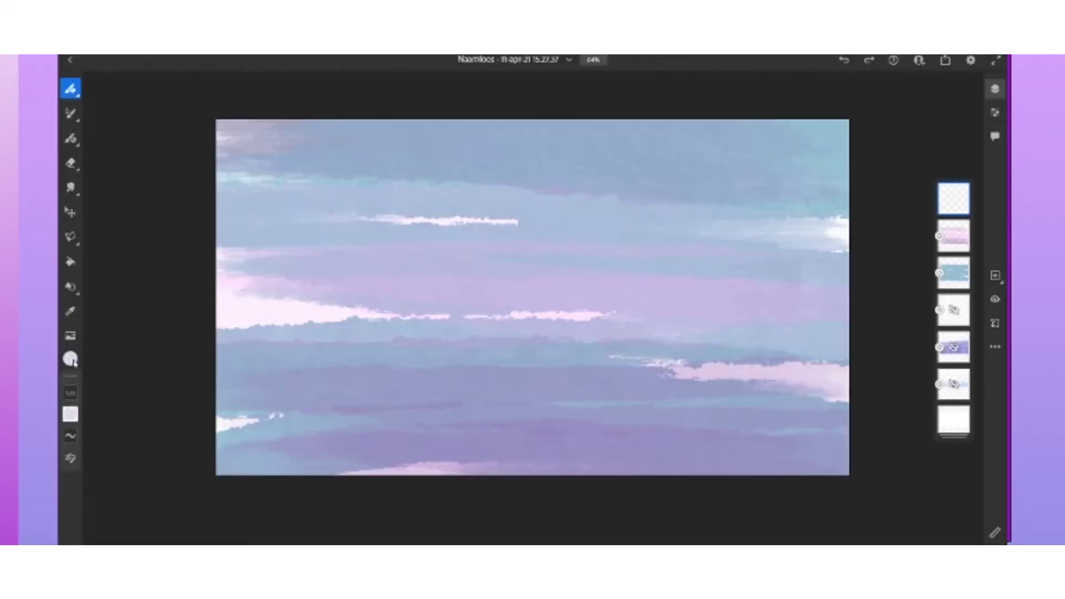
click(70, 359)
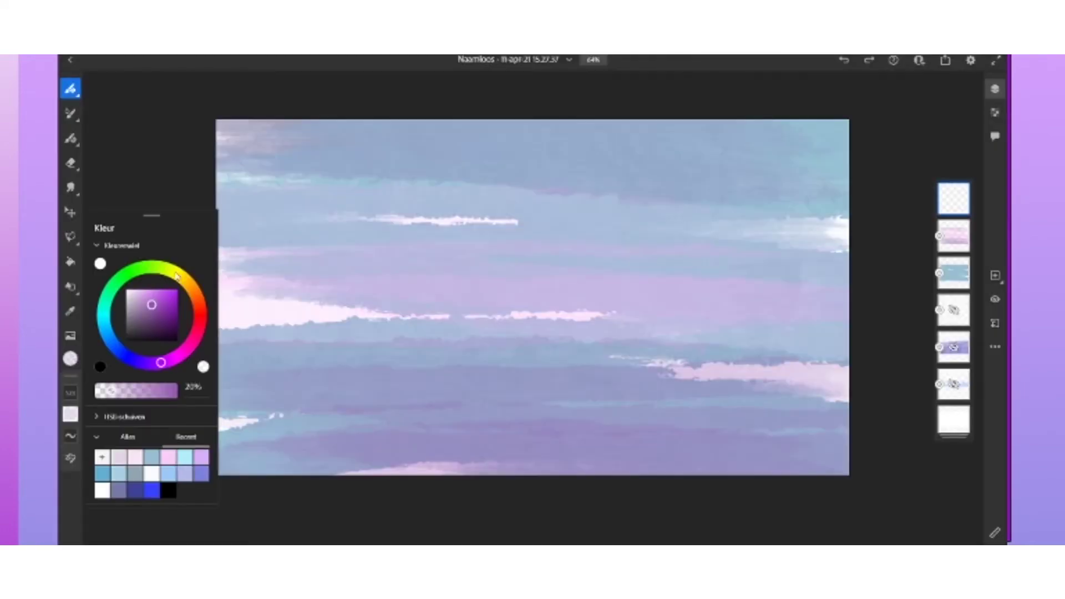
click(148, 251)
click(344, 343)
click(70, 394)
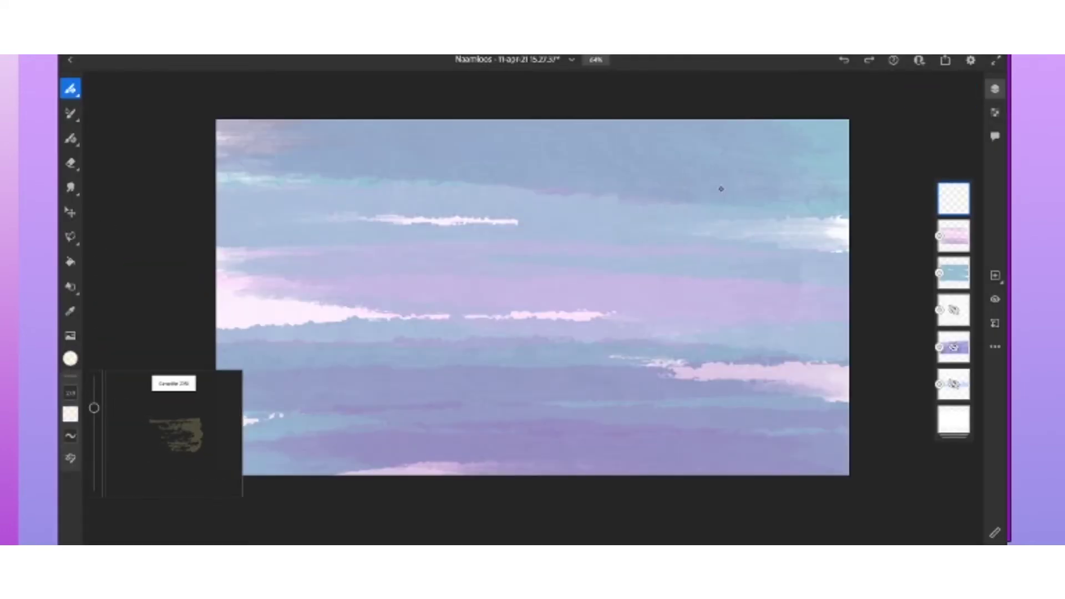
click(656, 220)
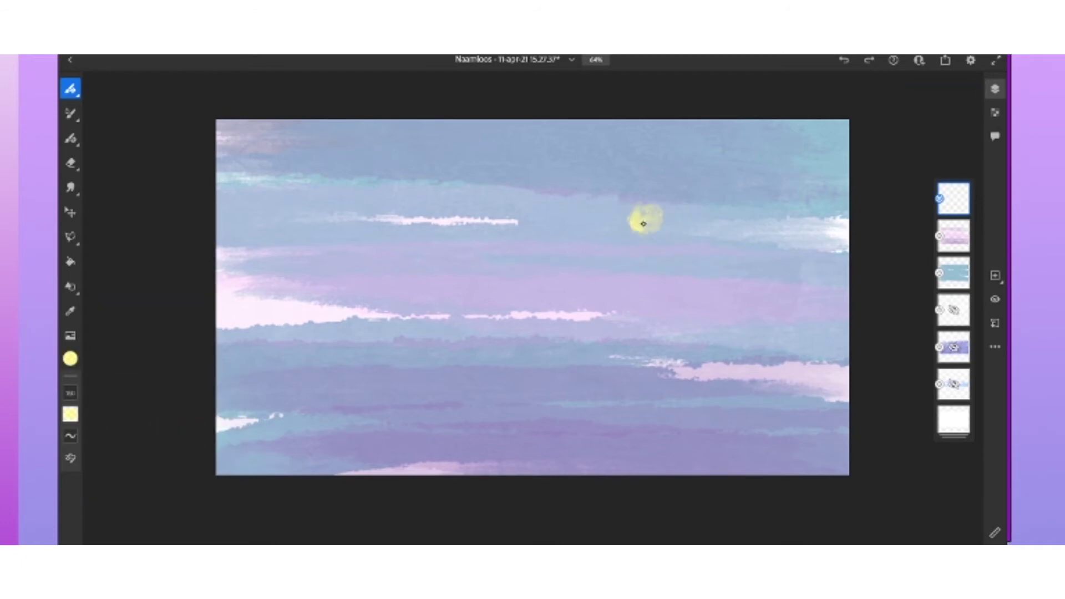
click(70, 358)
click(143, 300)
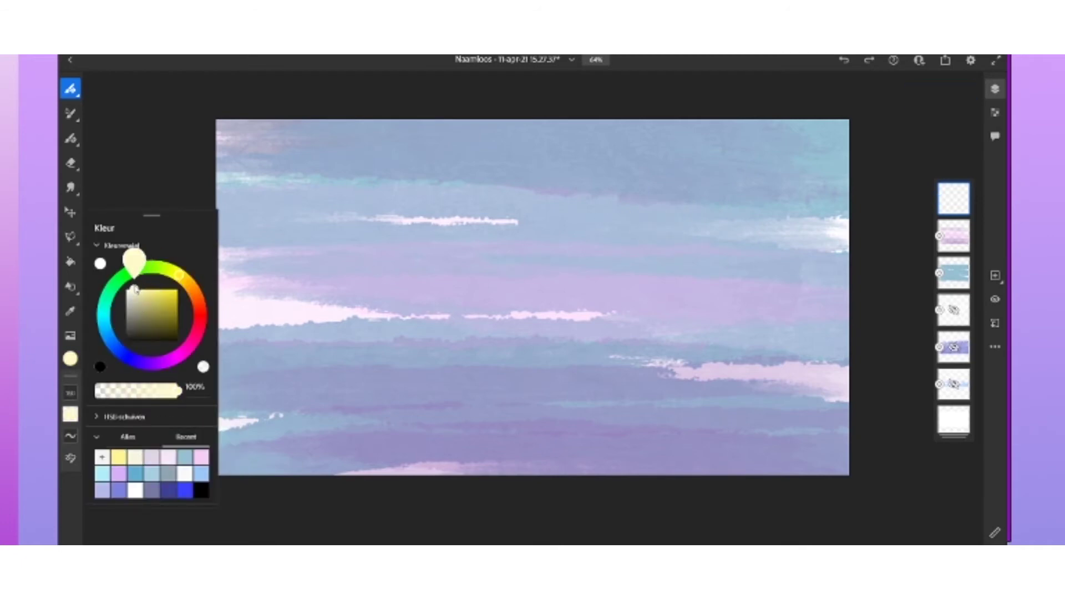
click(631, 228)
Try erasing a bite from the moon, undoing the attempts back to a full moon.
key(ctrl+equal)
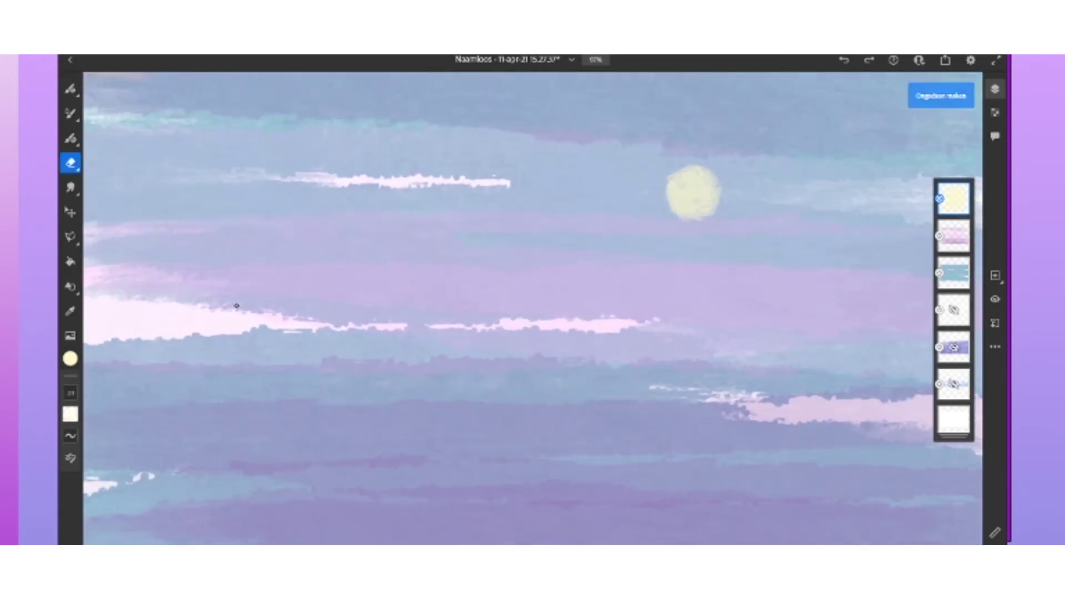
drag(70, 393, 70, 383)
click(70, 359)
click(708, 194)
click(71, 415)
click(71, 358)
click(73, 397)
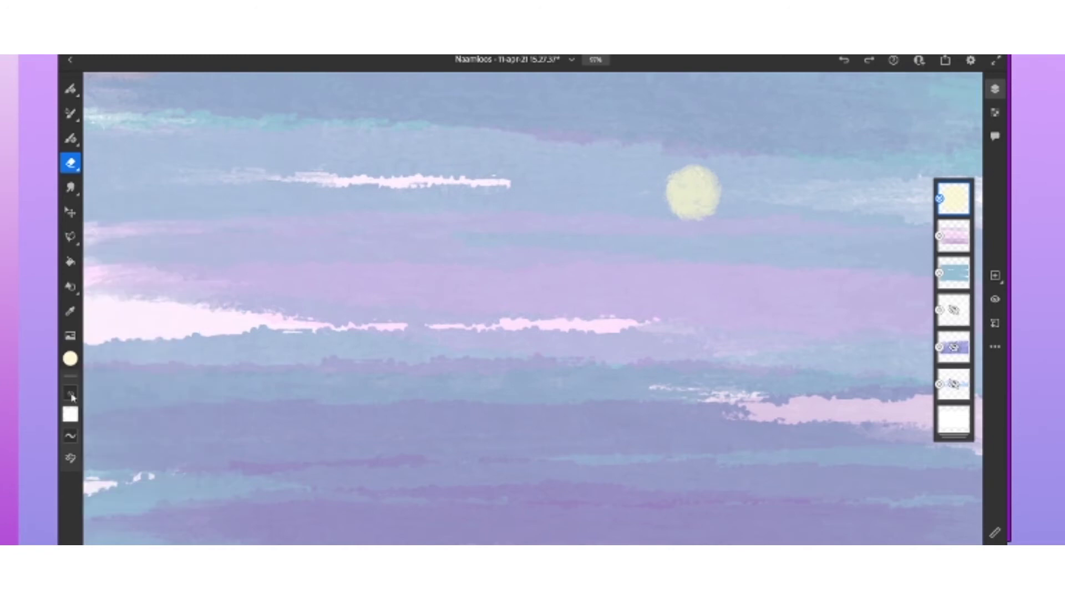
drag(72, 397, 73, 383)
click(709, 191)
key(ctrl+z)
click(710, 191)
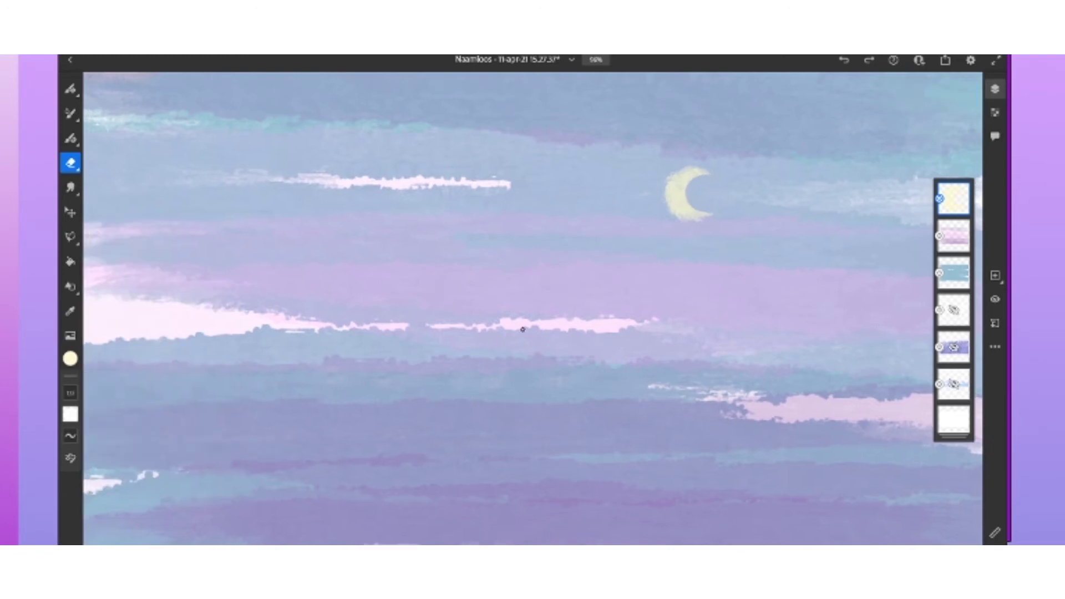
scroll(522, 329, down, 3)
scroll(665, 211, up, 3)
key(ctrl+z)
With a soft round eraser, erase the moon's right side into a crescent.
click(70, 163)
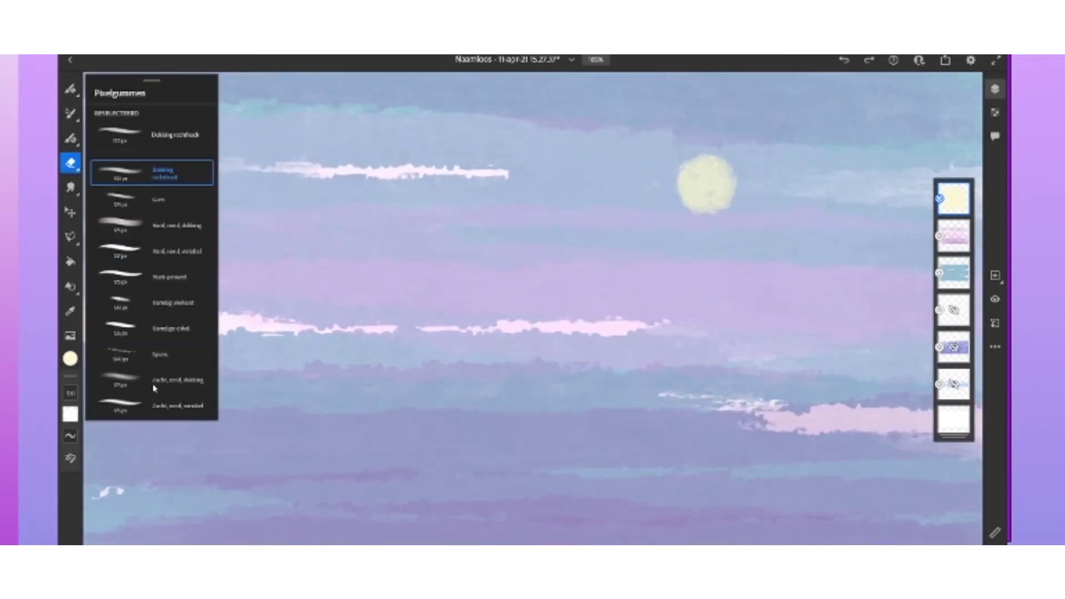
click(155, 385)
key(ctrl+z)
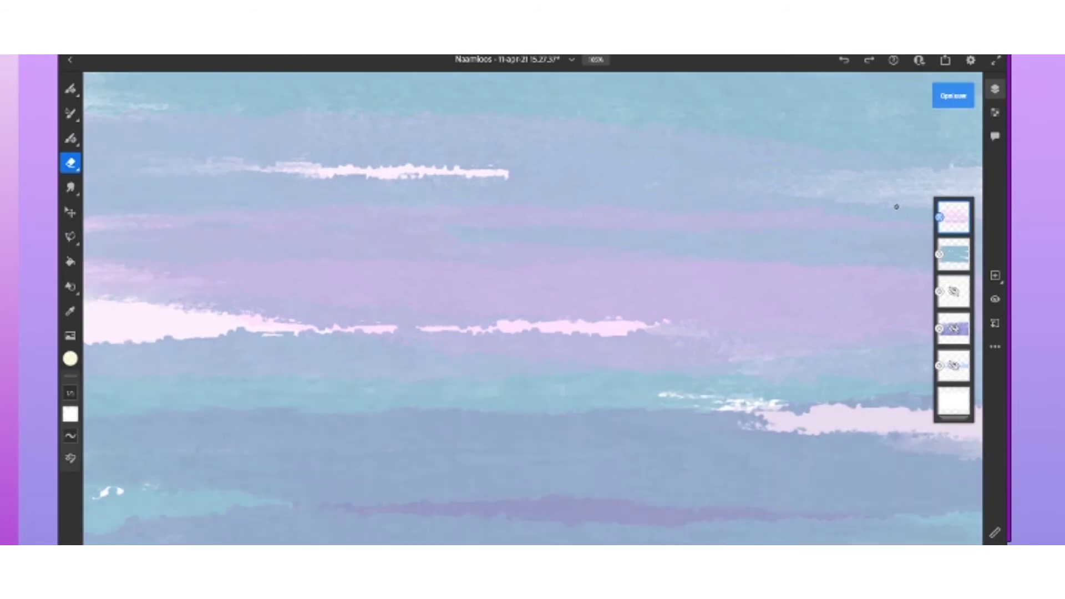
key(ctrl+shift+z)
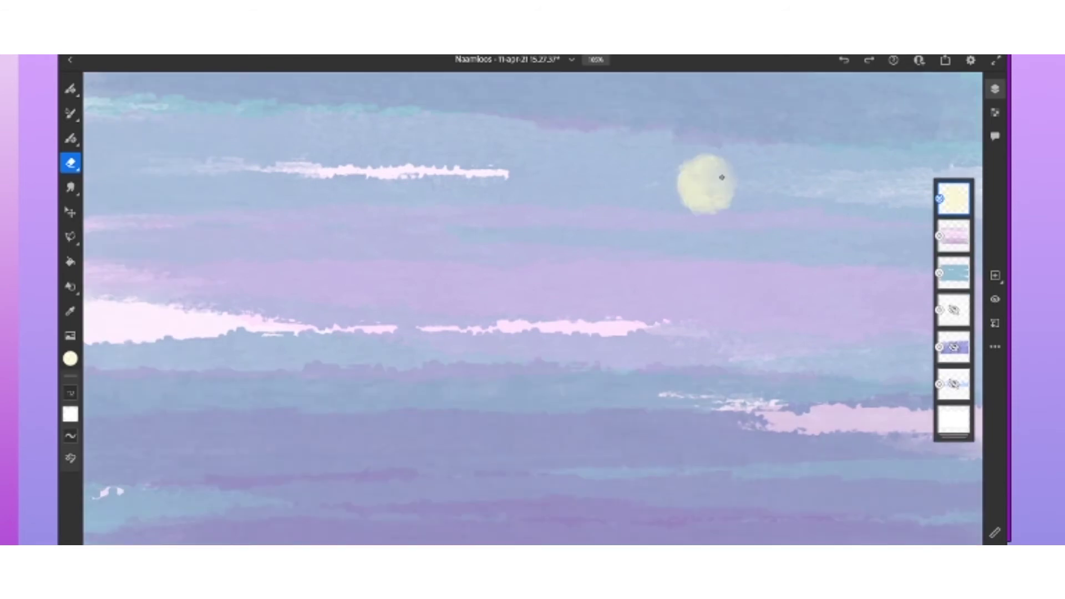
key(ctrl+z)
mouse_move(711, 168)
mouse_down()
mouse_move(721, 189)
mouse_move(744, 181)
mouse_up()
scroll(721, 178, down, 5)
scroll(617, 309, up, 4)
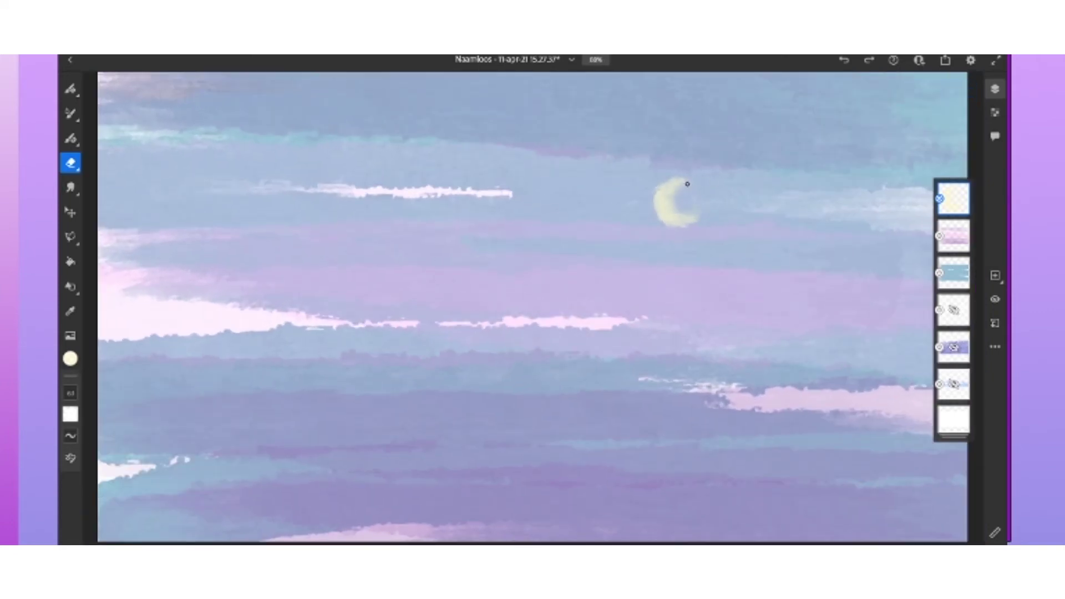
scroll(566, 409, down, 3)
scroll(482, 286, down, 2)
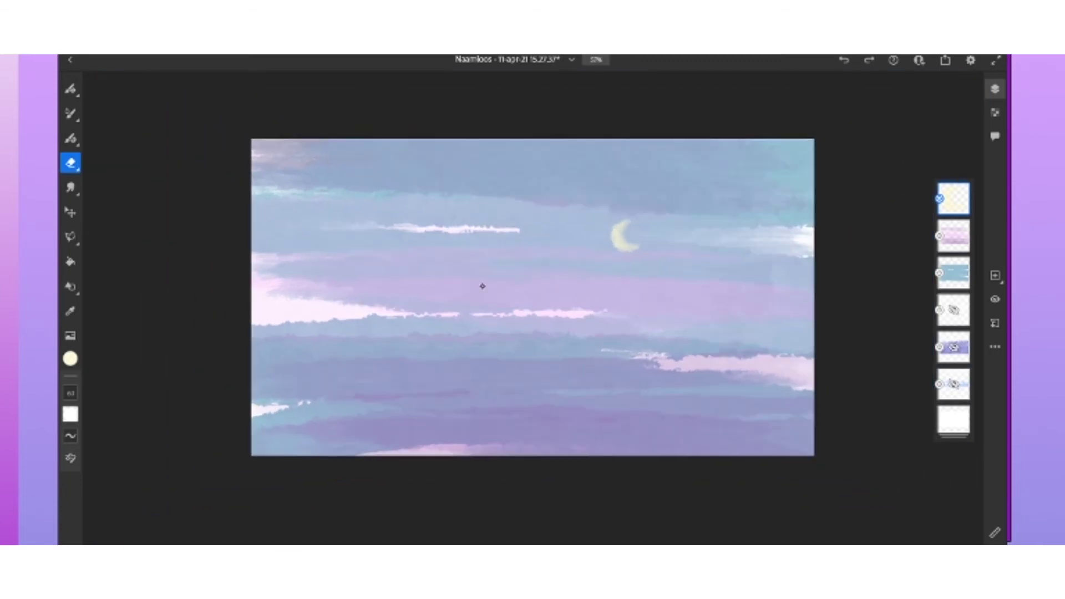
Enlarge the eraser and softly fade the crescent moon's edge.
click(70, 359)
click(71, 393)
drag(624, 224, 632, 271)
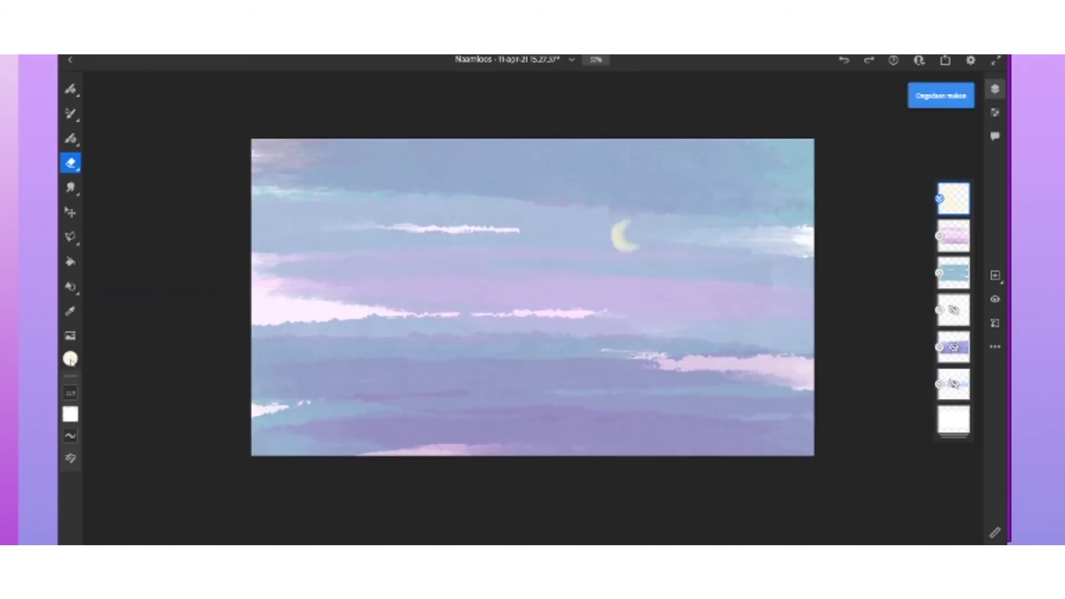
click(71, 358)
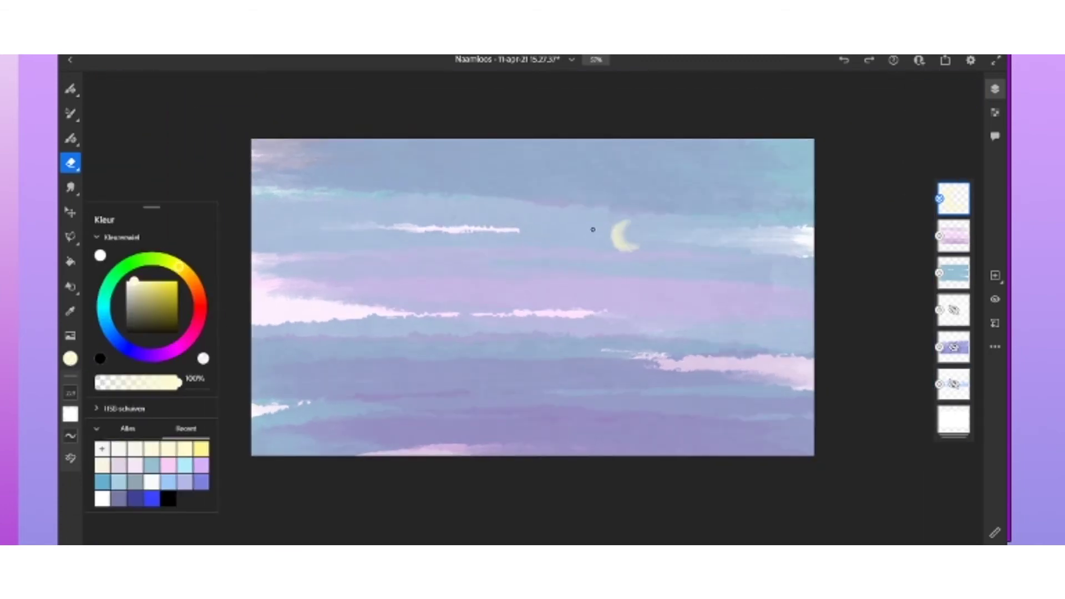
click(556, 261)
click(71, 359)
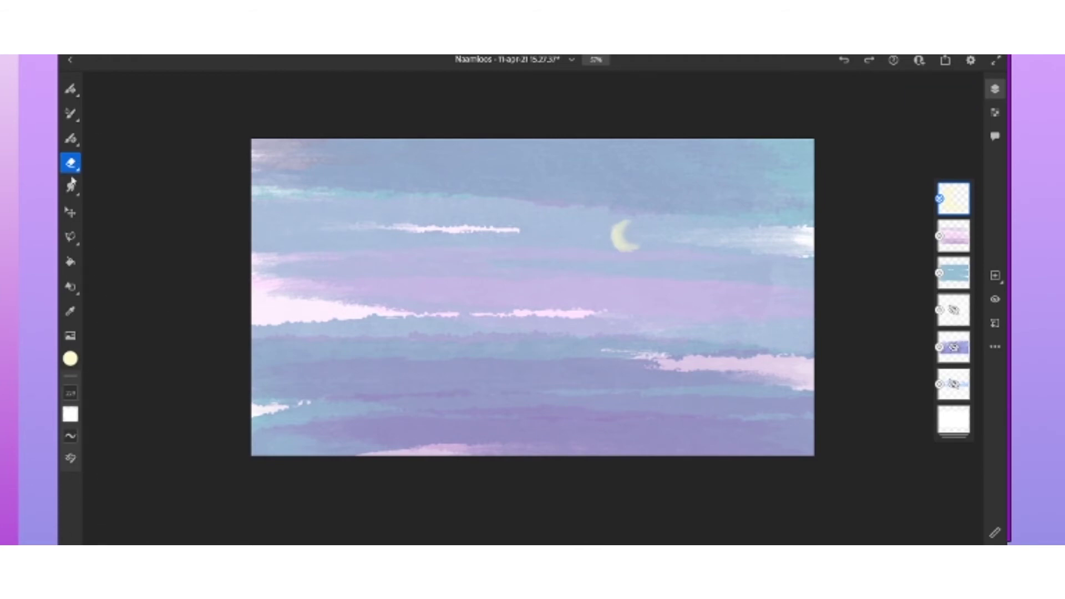
click(70, 162)
click(446, 304)
Add a new top layer and undo the stray diagonal yellow stroke across the sky.
click(994, 276)
click(71, 89)
scroll(135, 403, up, 2)
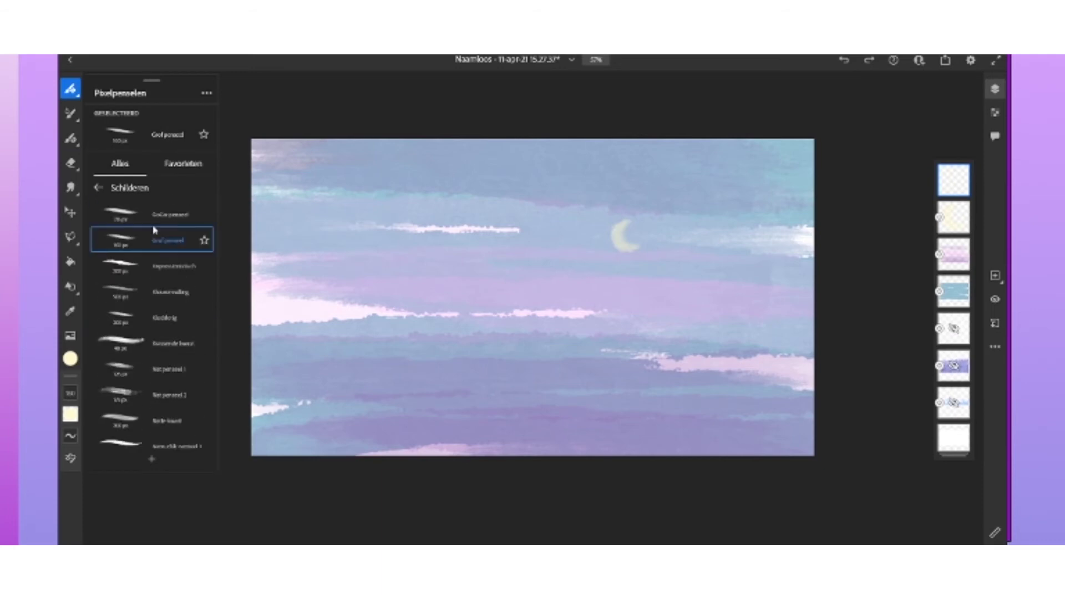
drag(513, 336, 358, 238)
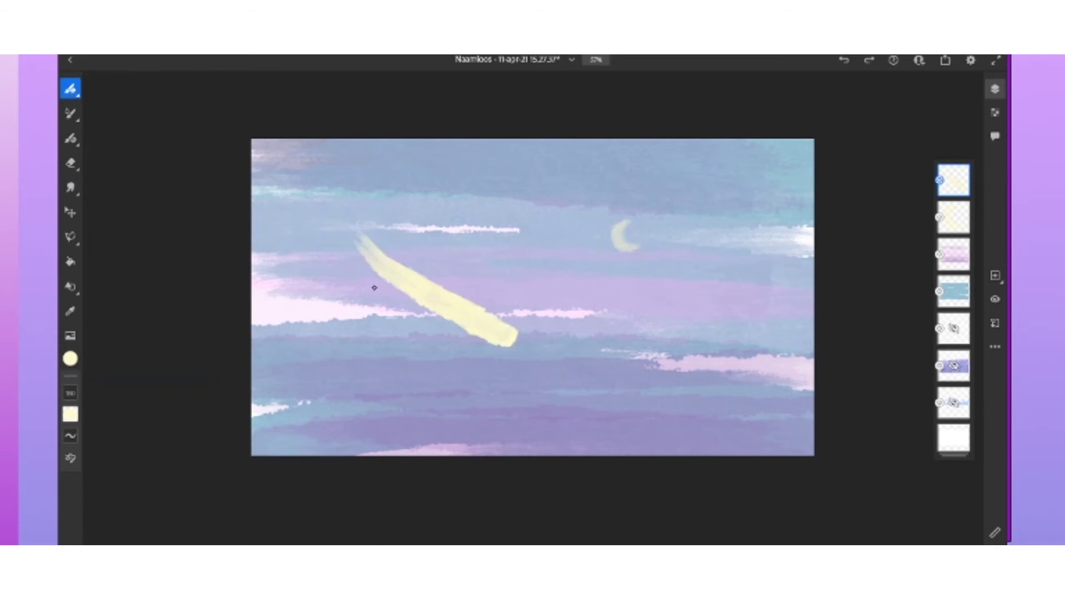
key(ctrl+z)
key(ctrl+s)
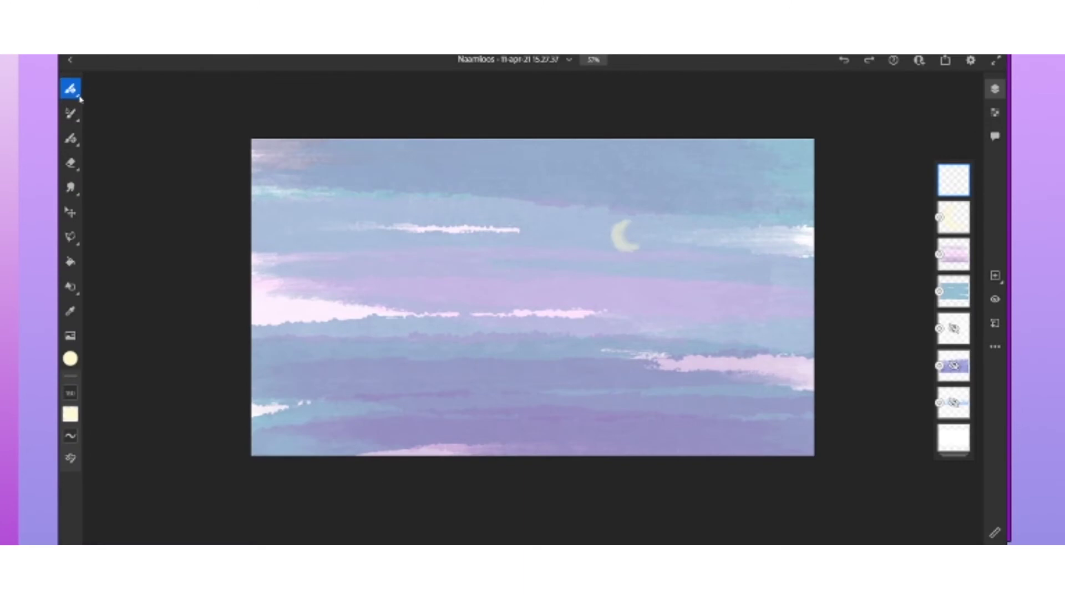
Select the Stars brush from the Pixel Brushes FX category and enlarge its size.
click(80, 97)
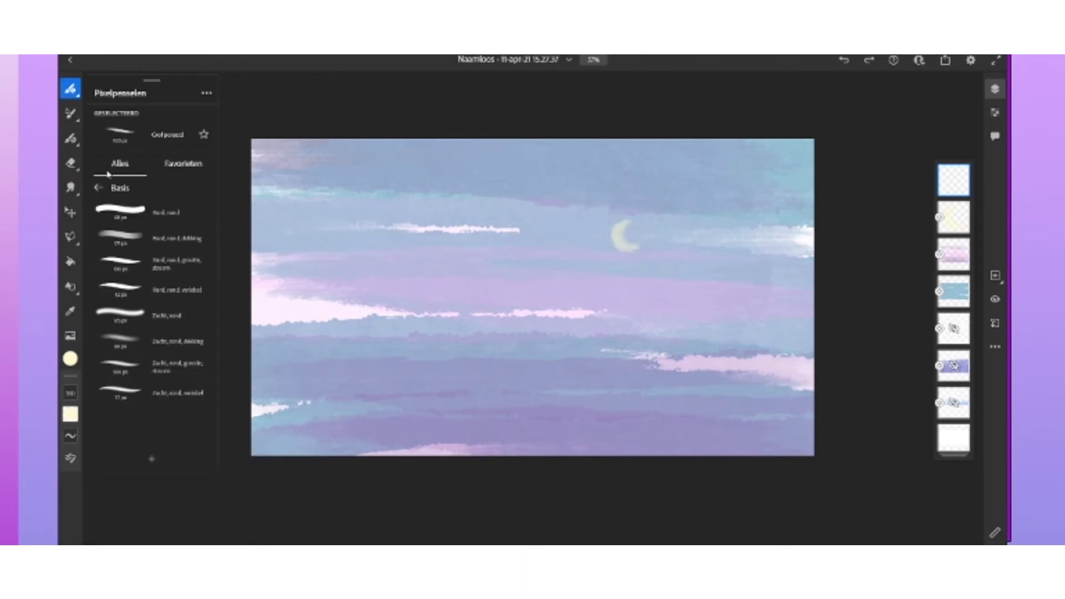
click(98, 187)
click(160, 368)
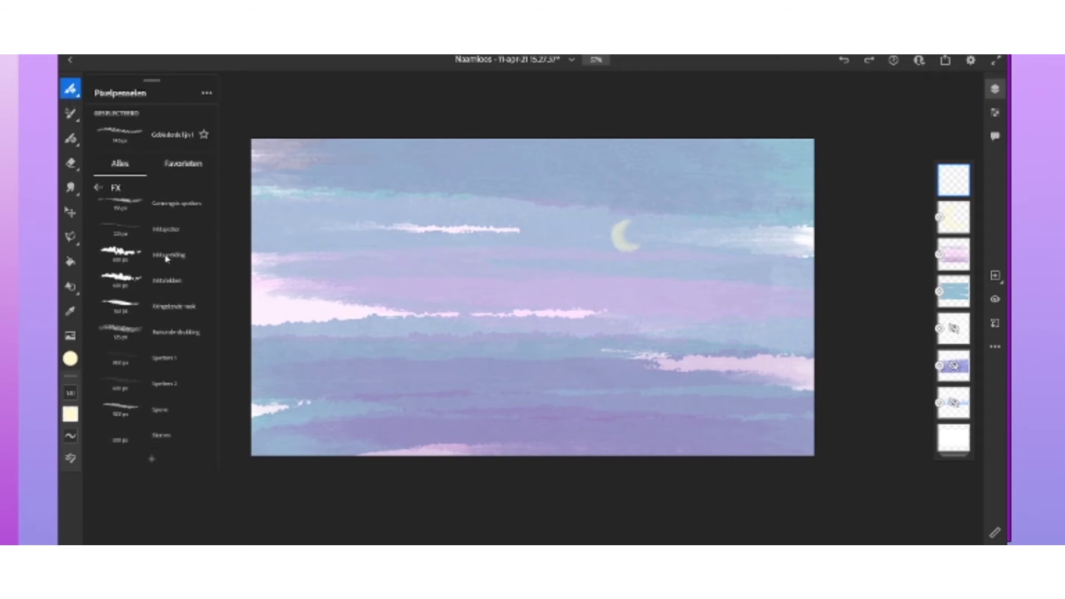
scroll(167, 258, down, 5)
click(163, 320)
mouse_move(69, 391)
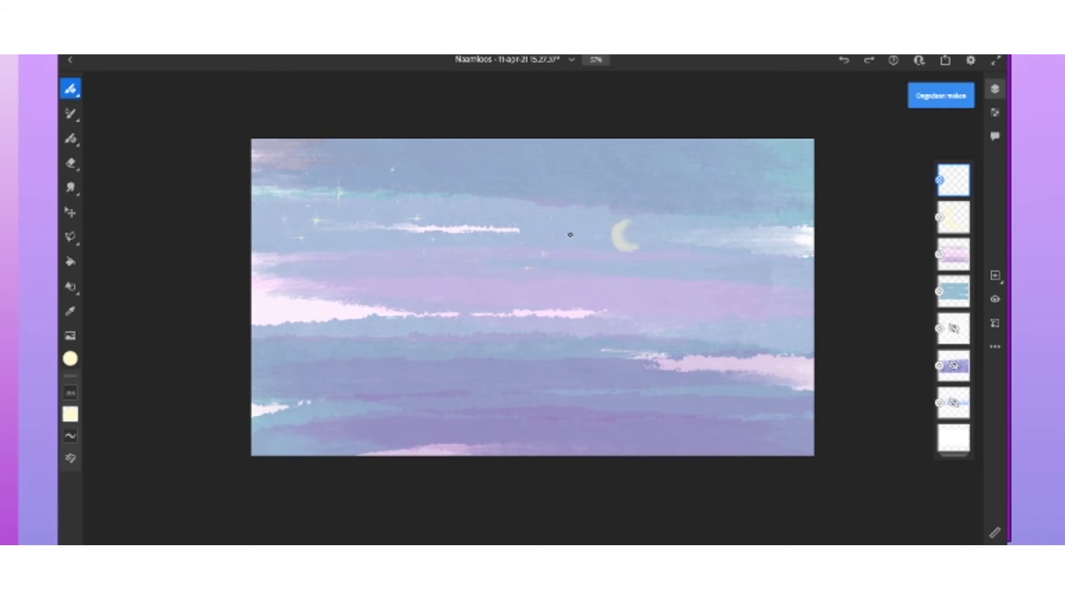
key(bracketright)
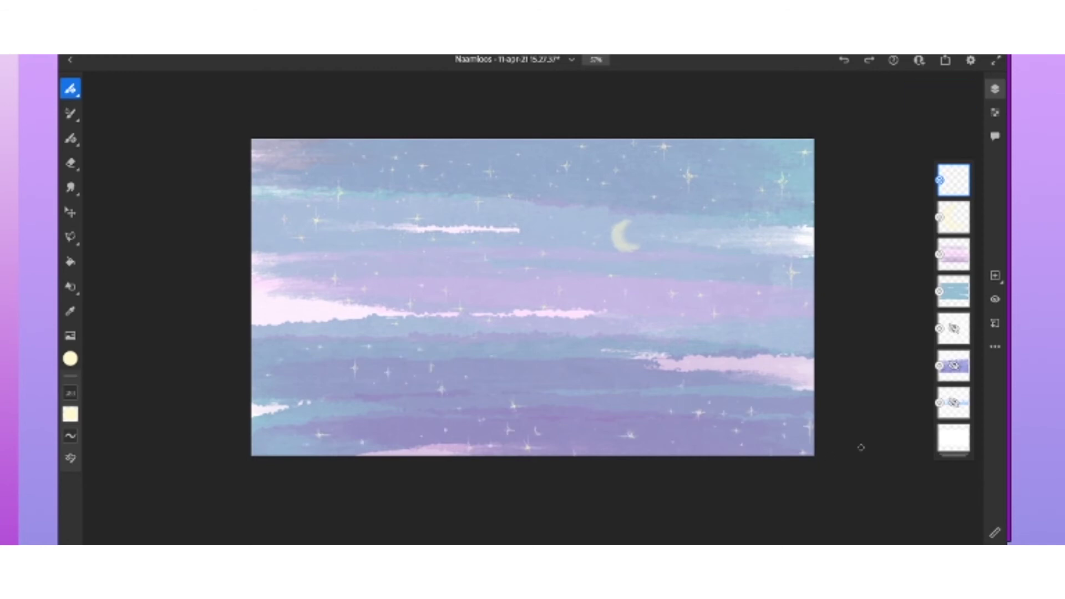
Scatter small sparkle stars over the sky, trimming extras and adding some in the lower sky.
drag(405, 347, 395, 454)
key(ctrl+z)
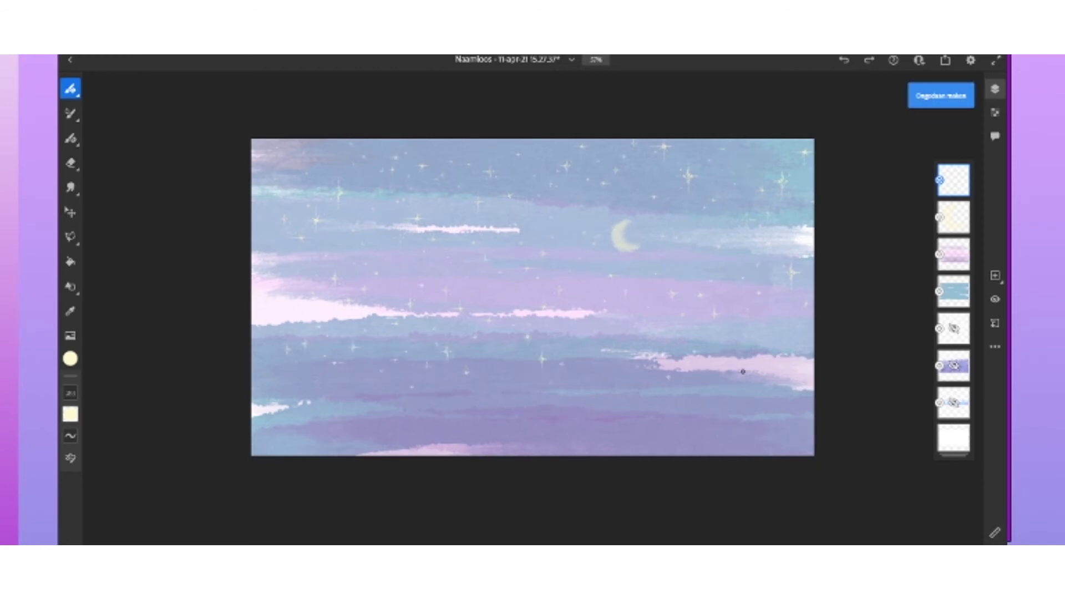
key(ctrl+z)
drag(536, 400, 657, 417)
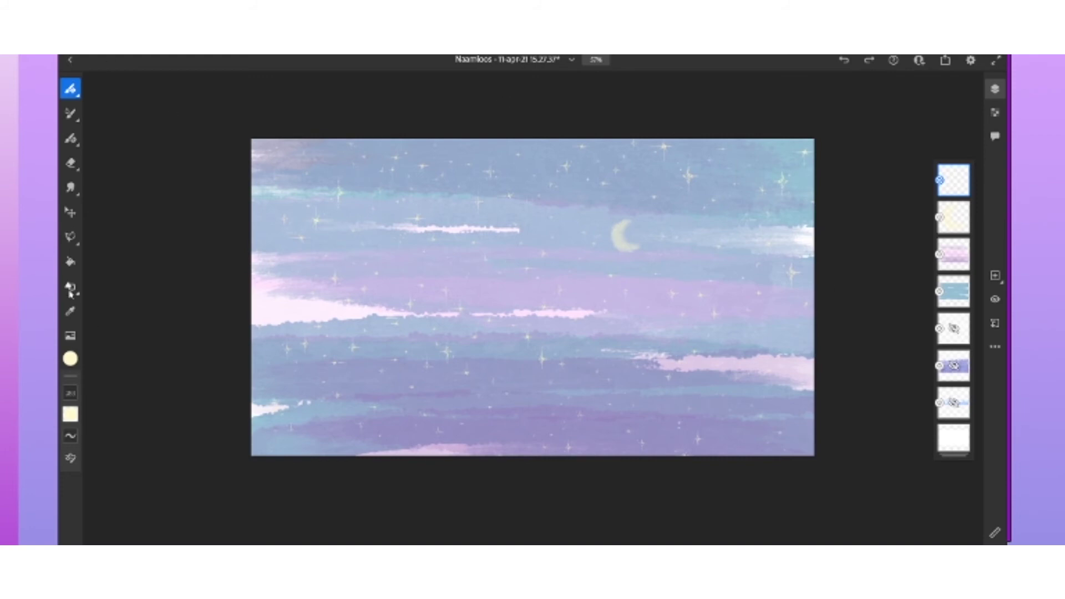
Quick Export the finished starry-sky painting from the publish and export menu.
click(996, 300)
click(995, 346)
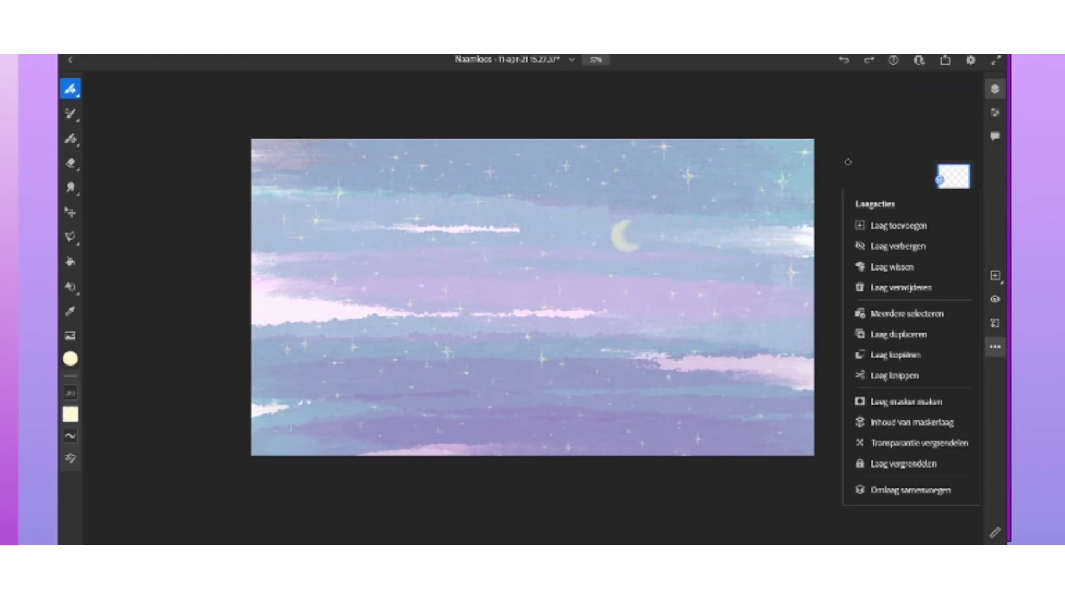
key(Escape)
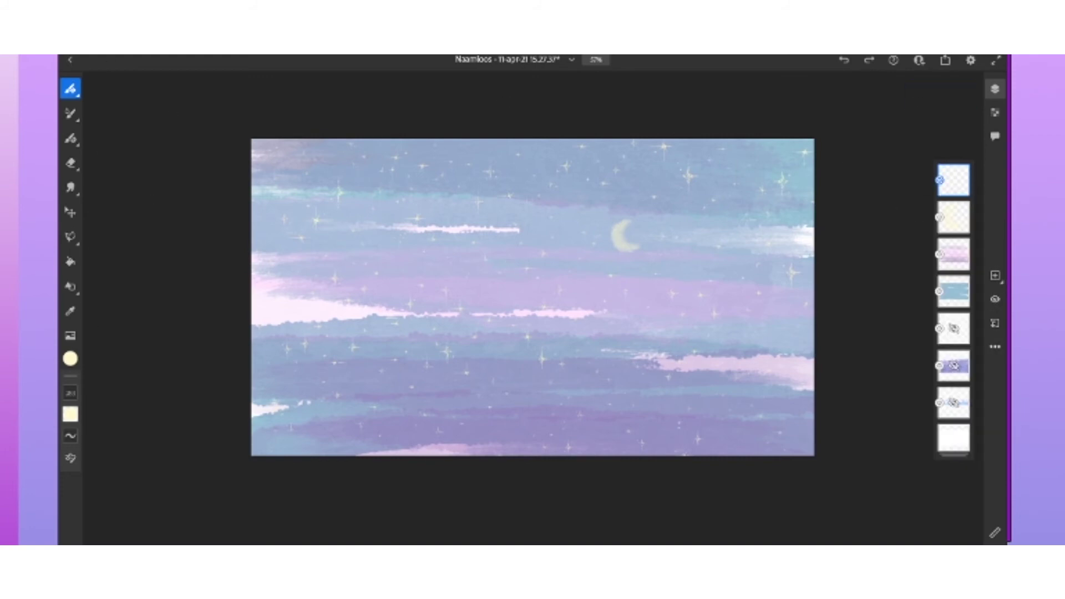
click(945, 60)
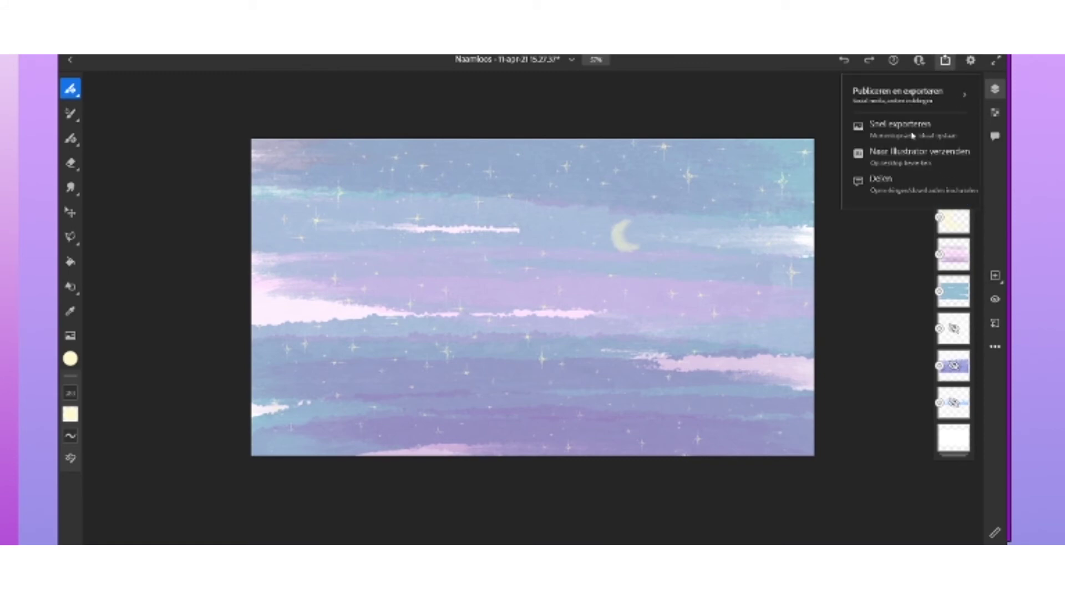
click(995, 276)
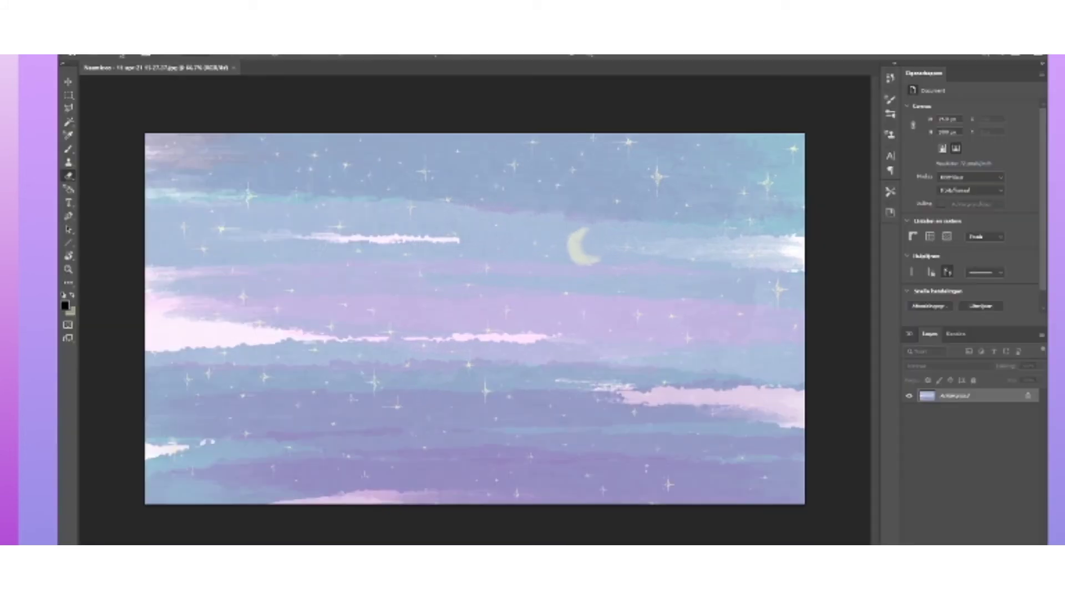
Add a text layer reading 'BE RIGHT BACK' in a script font.
text(LOREM IPSUM)
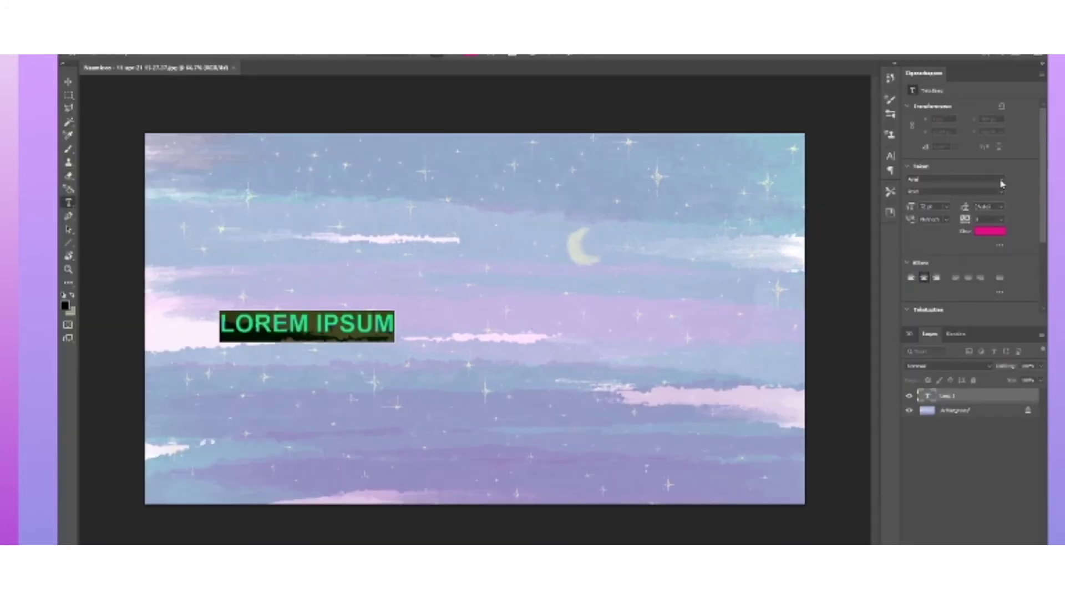
click(954, 180)
key(Down)
key(Down)
key(Down)
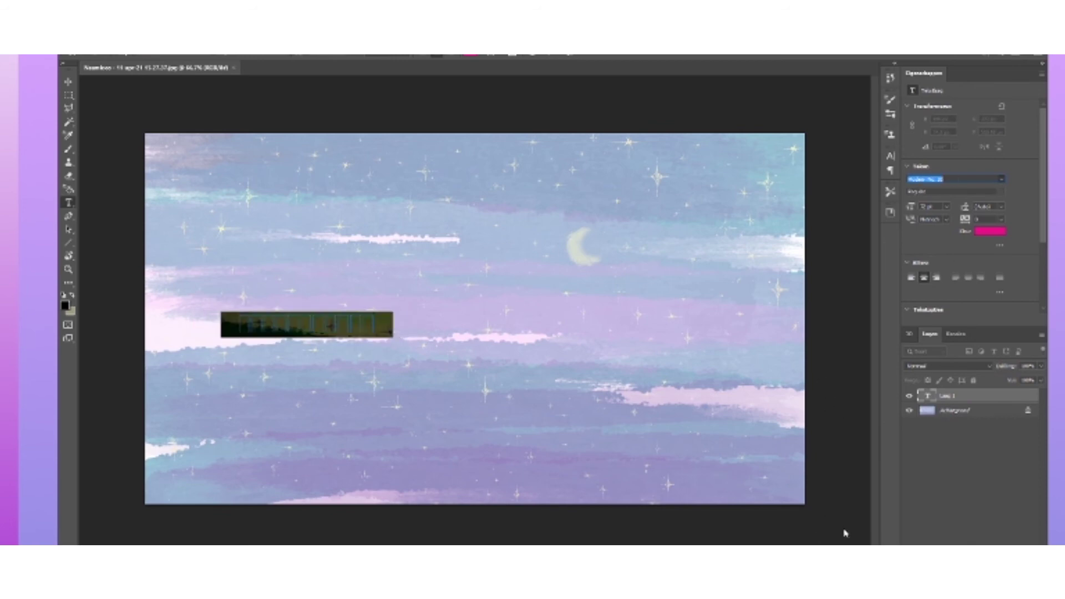
key(Down)
key(Down)
key(Down)
key(Down)
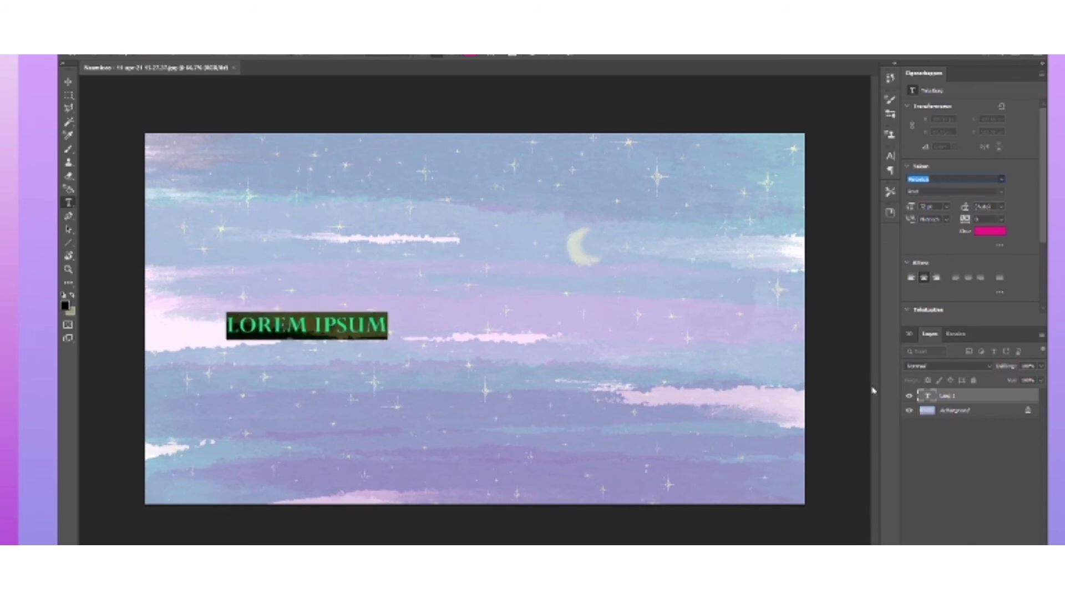
key(Down)
key(Down)
key(Return)
text(BE RIGHT)
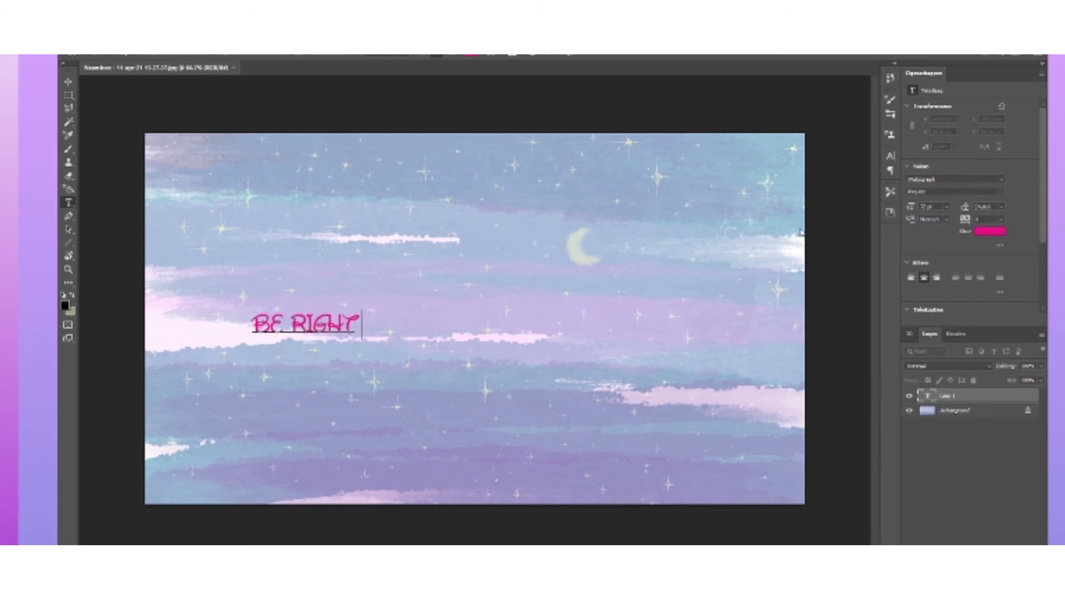
text( BACK)
Colour the title lavender sampled from the sky, size 200 pt, tracking 100.
key(ctrl+a)
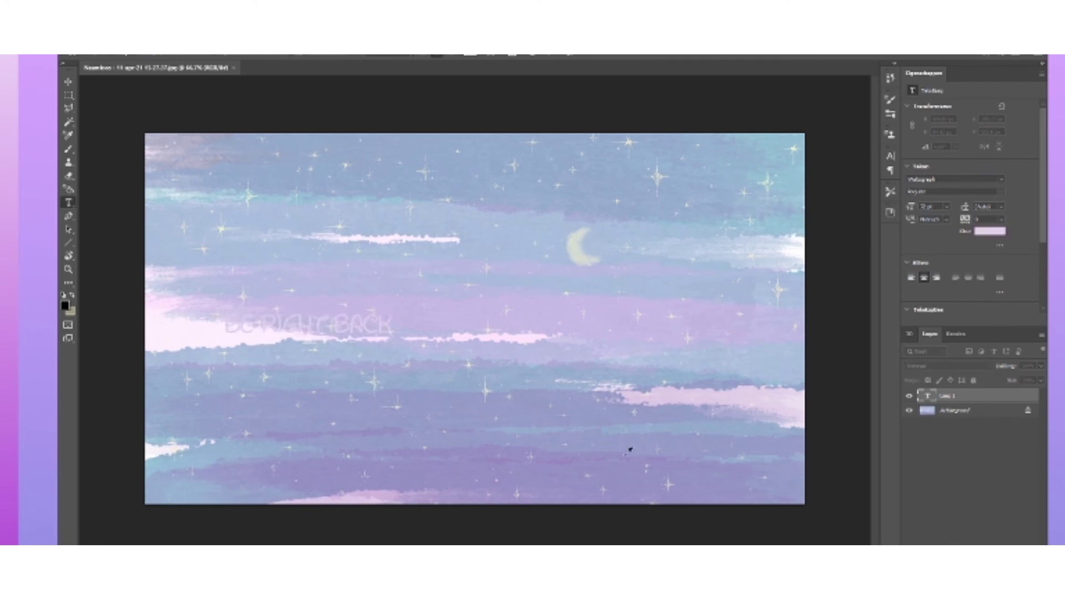
click(615, 204)
click(605, 203)
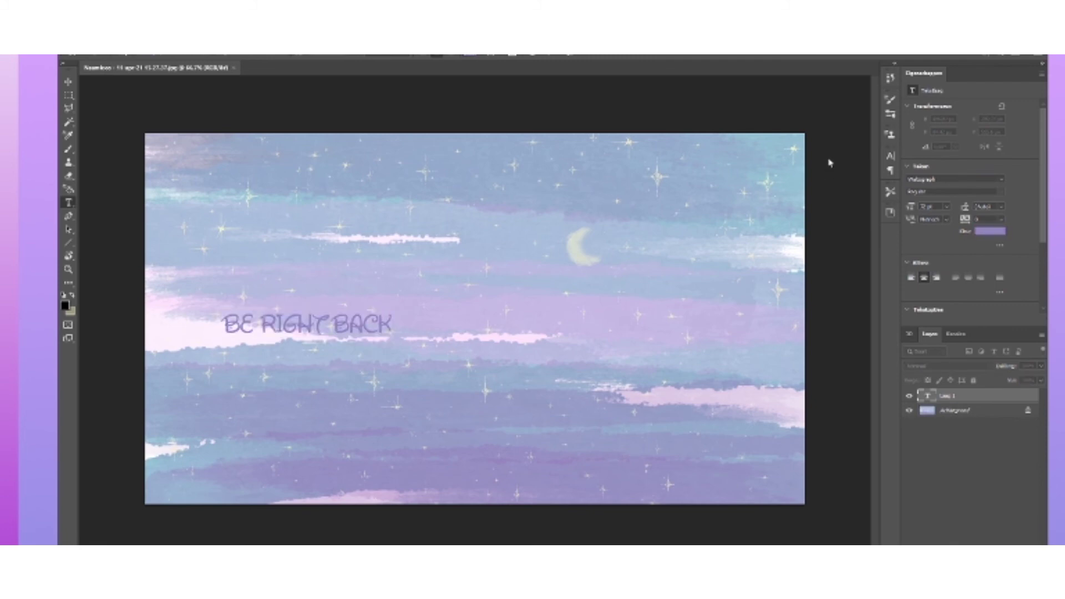
click(925, 206)
text(200)
key(Return)
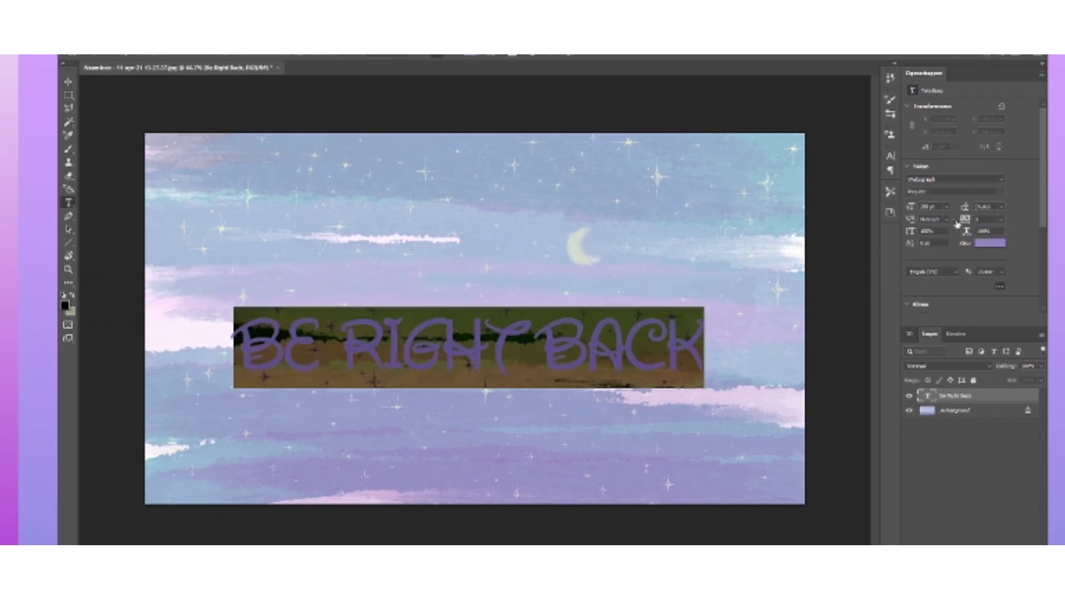
click(1002, 219)
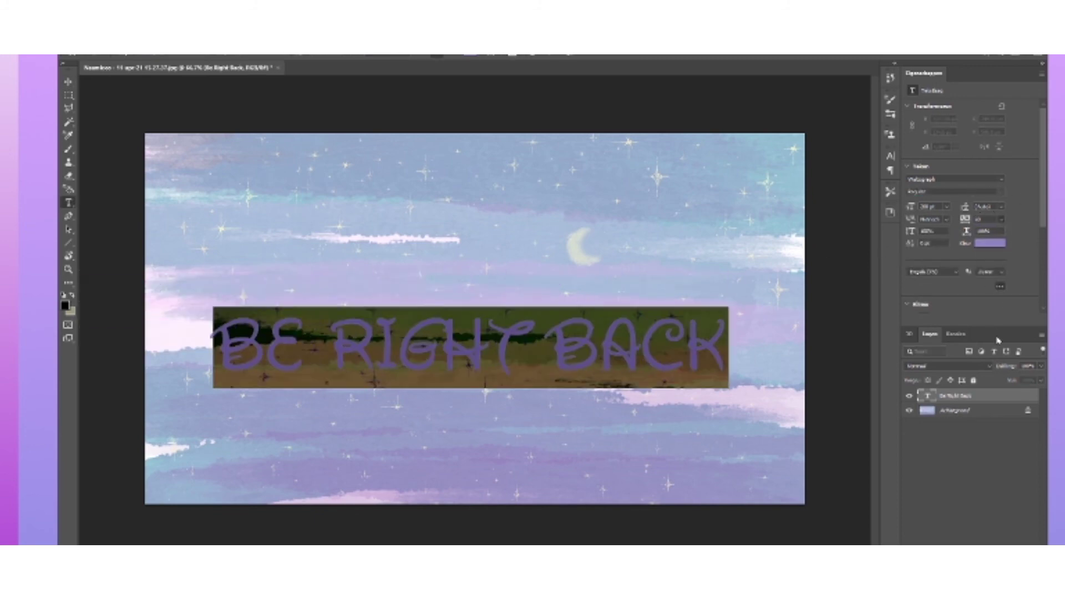
Reset the title's letter spacing to 0 and narrow its horizontal scale.
click(997, 339)
click(818, 371)
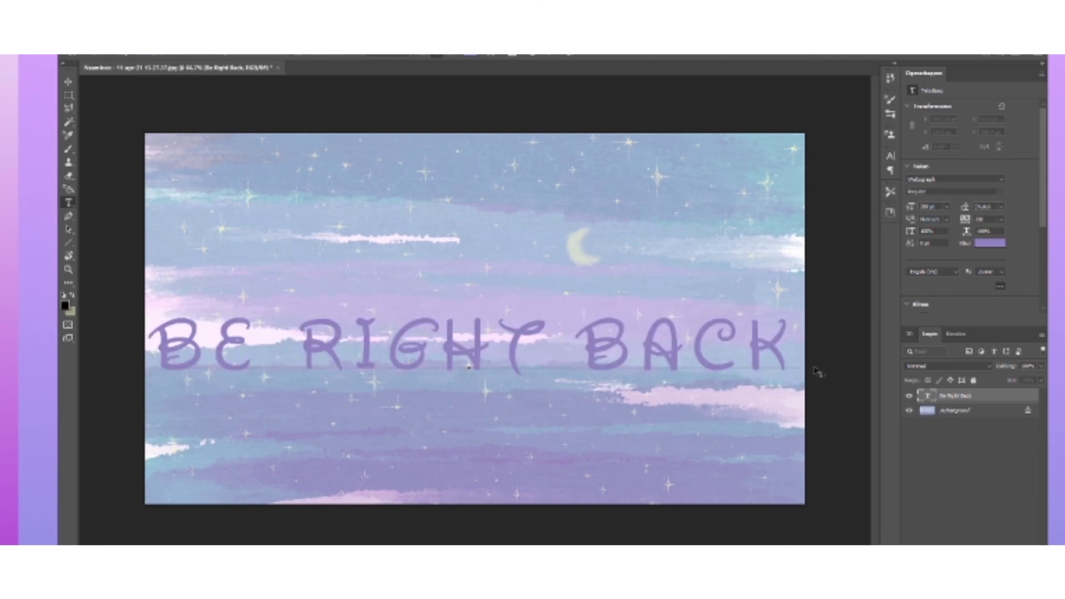
triple_click(771, 361)
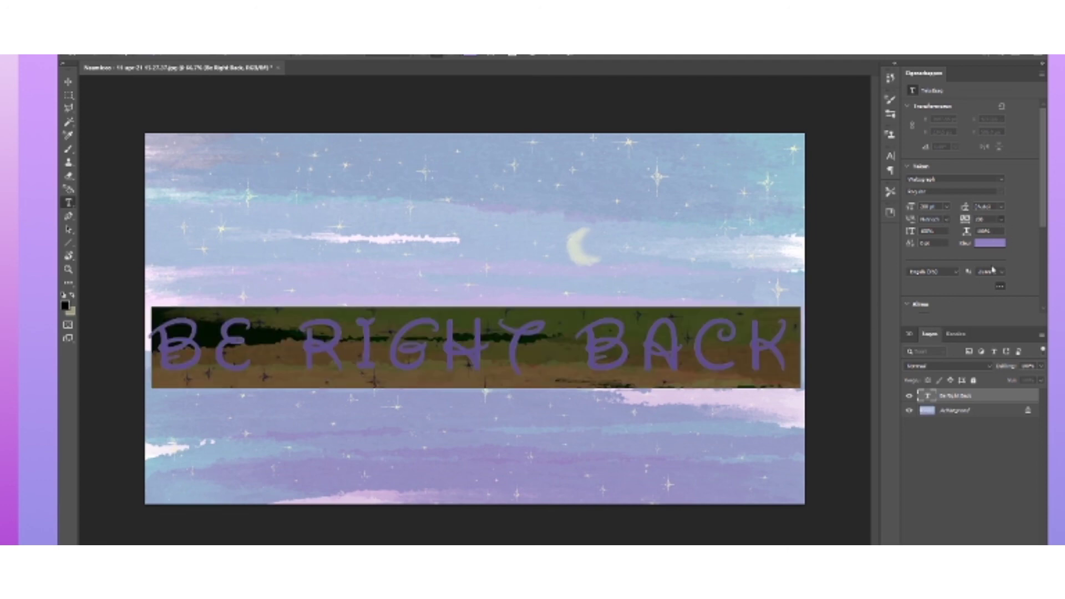
key(ctrl+alt+q)
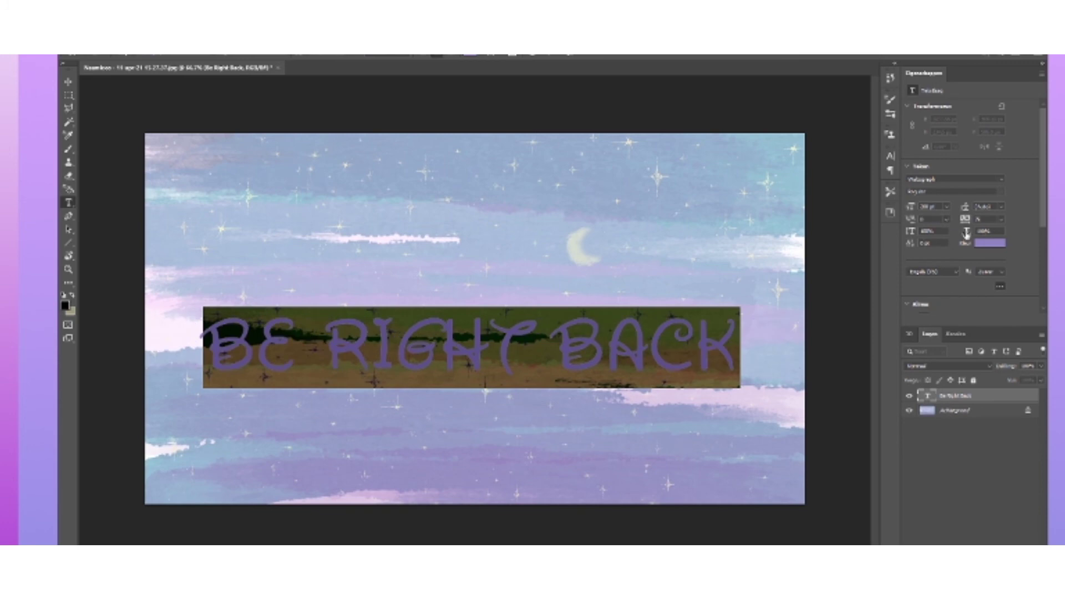
drag(965, 233, 957, 233)
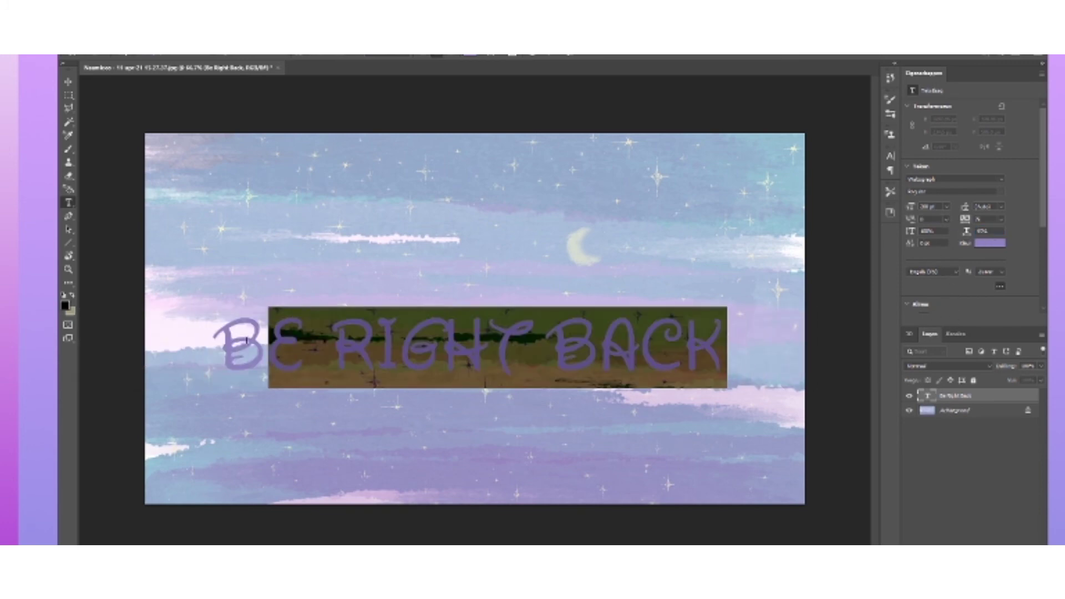
click(321, 343)
Widen the word gaps and centre the title in the middle of the sky.
key(ctrl+Return)
key(v)
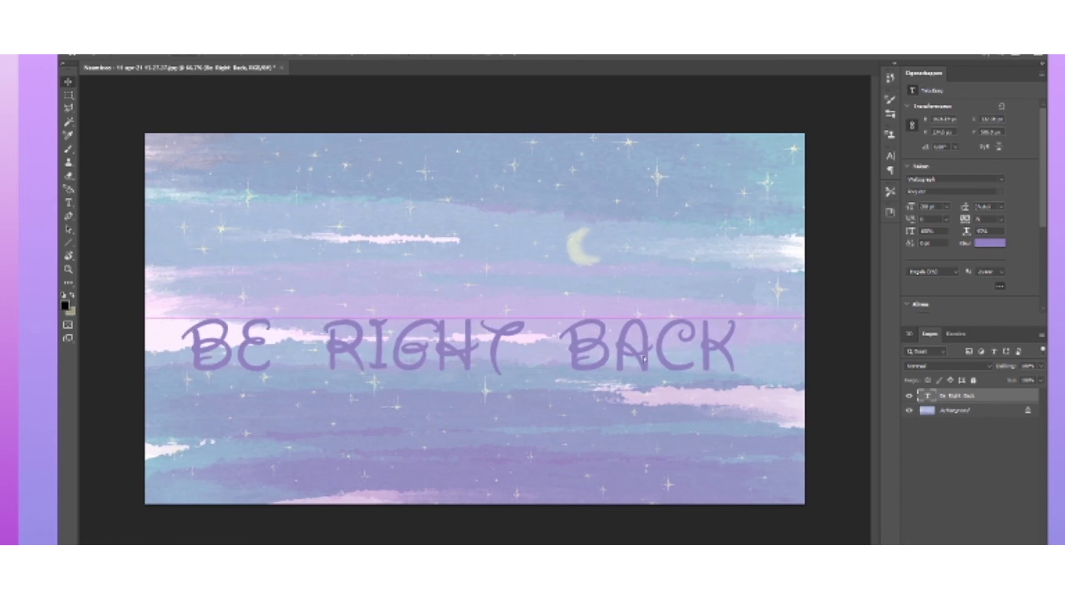
drag(644, 359, 654, 321)
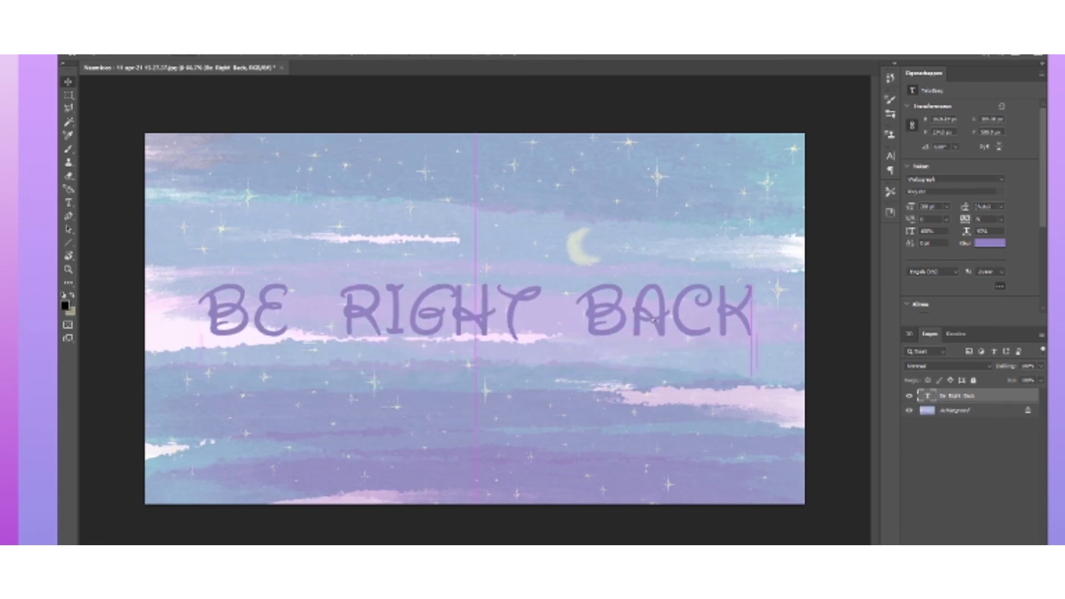
mouse_move(653, 321)
mouse_down()
mouse_move(657, 341)
mouse_move(643, 332)
mouse_up()
Duplicate the title as a white copy, offset it down-right, and set opacity about 50%.
key(ctrl+BackSpace)
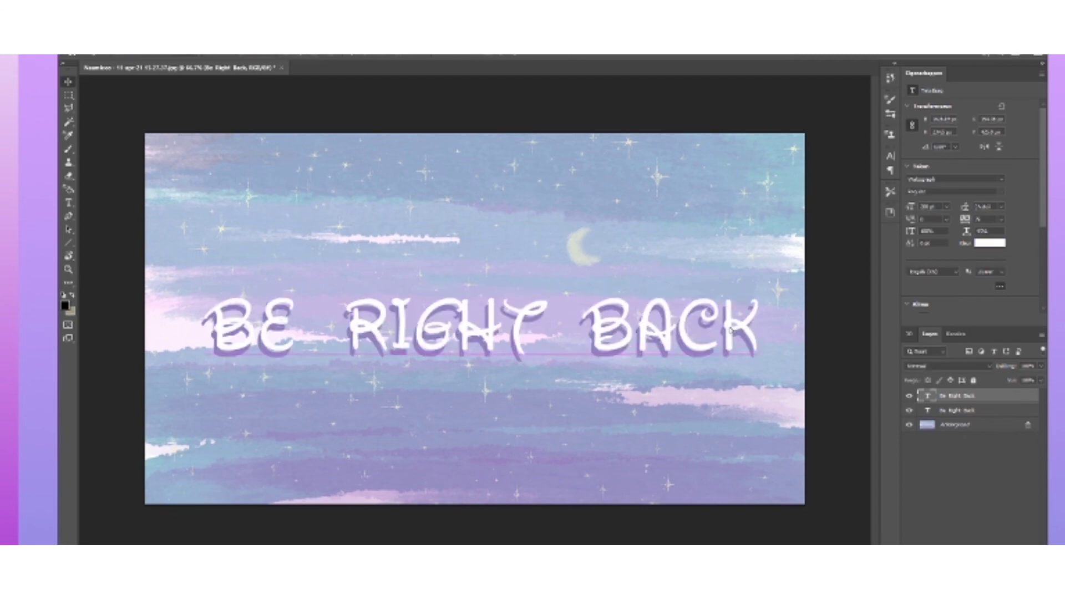
drag(731, 330, 738, 340)
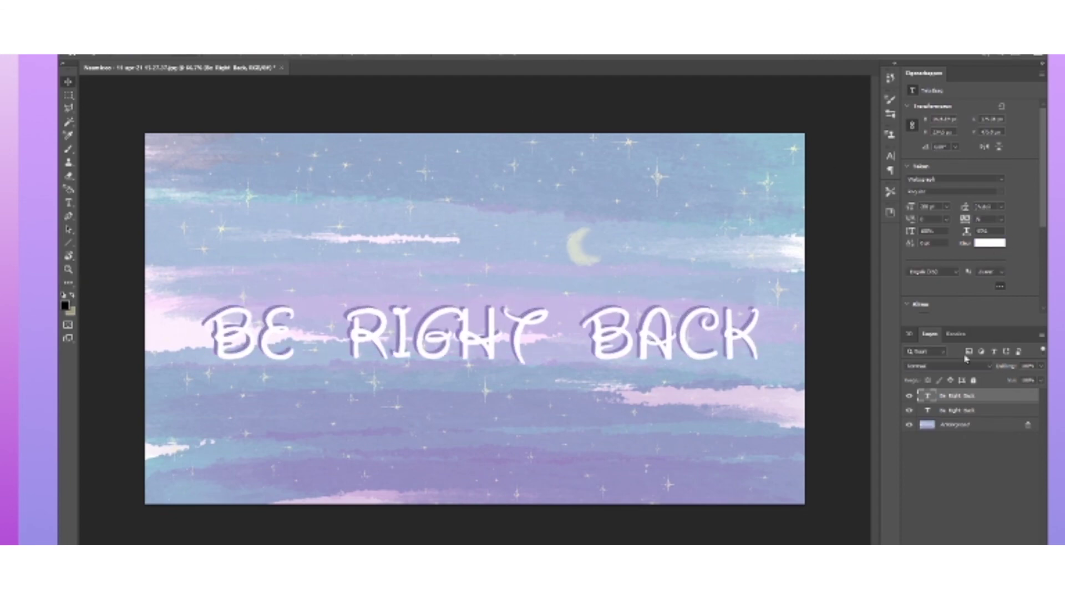
drag(1005, 366, 1025, 382)
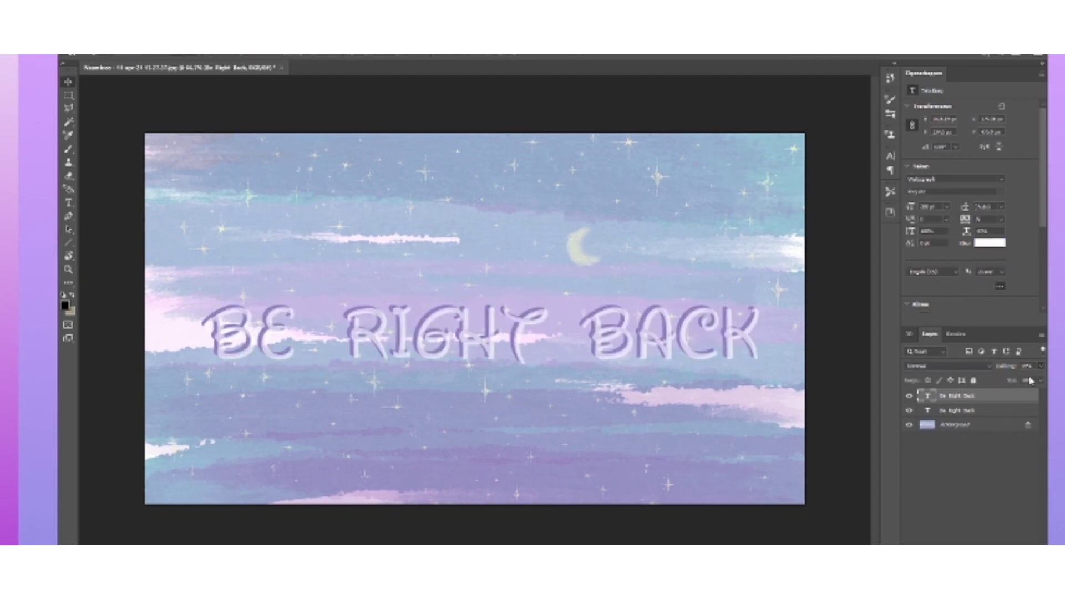